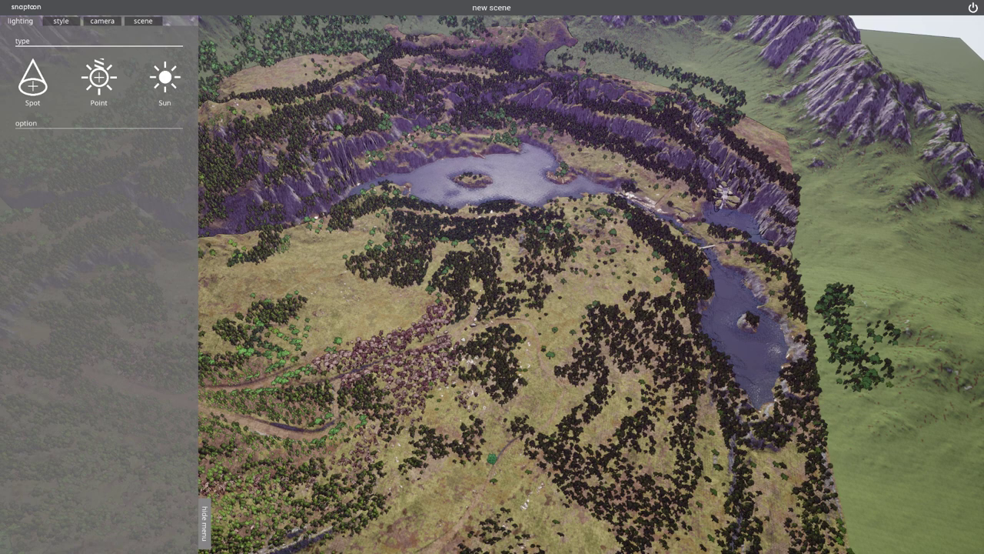
Step: Tilt and rotate the view so the mountain ridge and lake fill the frame
left_click_drag(642, 382, 642, 461)
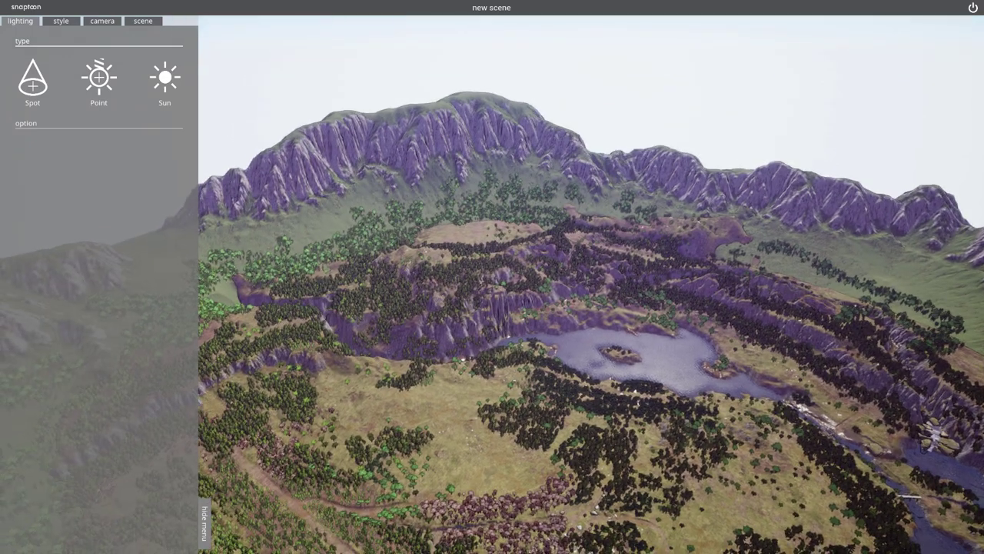
left_click_drag(639, 384, 574, 88)
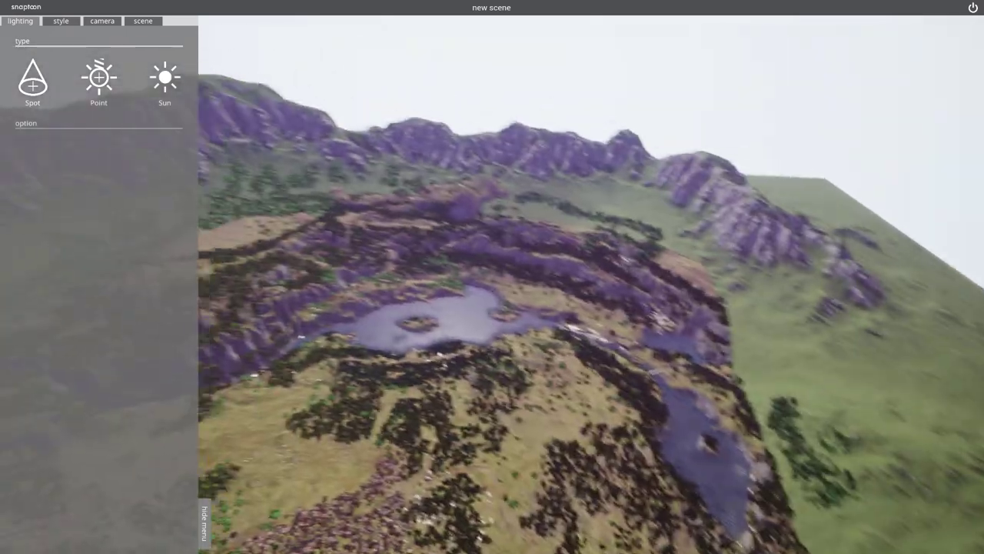
left_click_drag(538, 100, 584, 147)
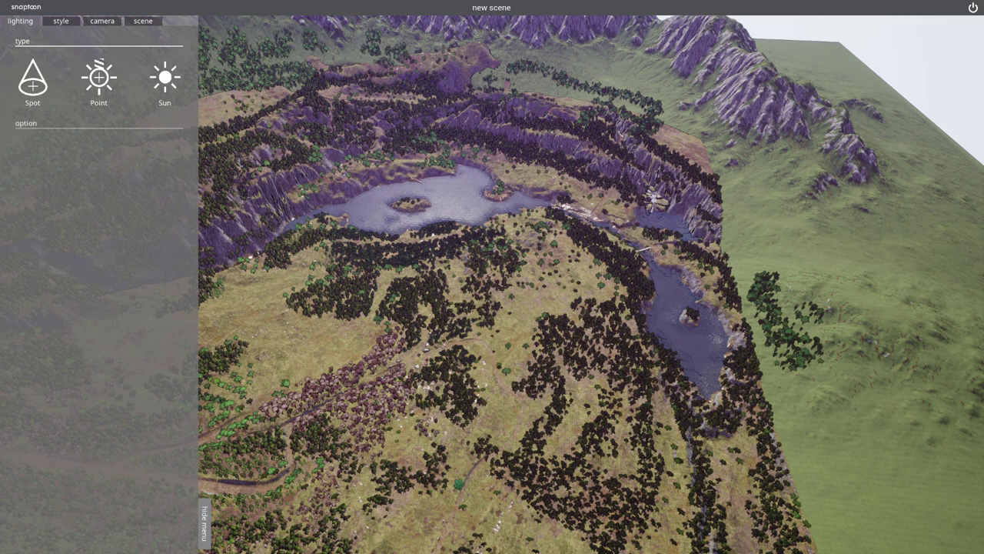
scroll(585, 285, "up", 2)
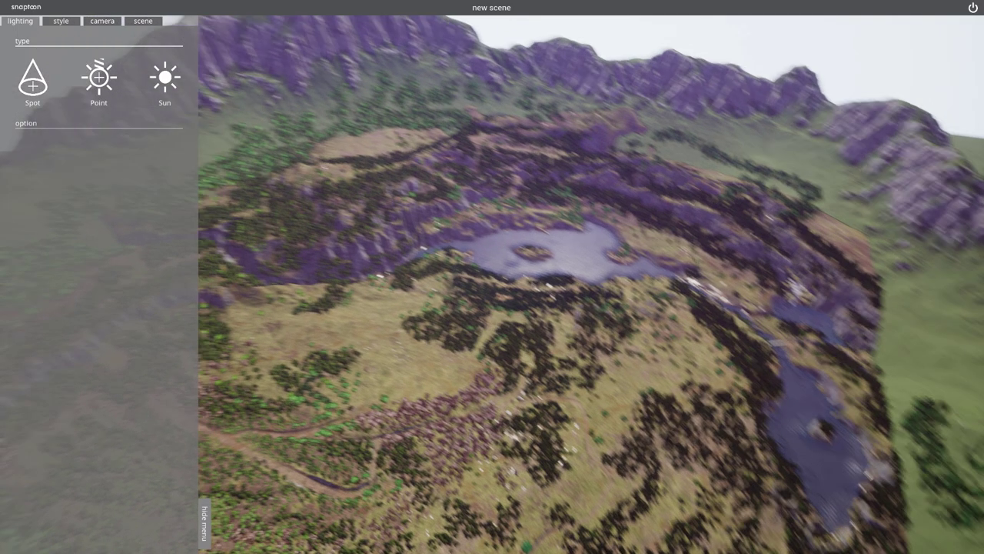
left_click_drag(642, 312, 301, 235)
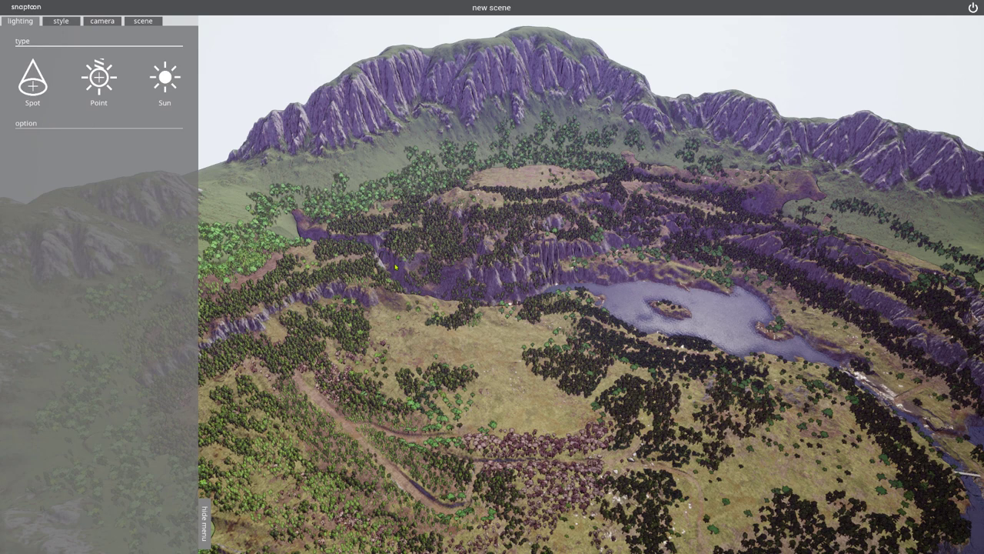
left_click_drag(328, 243, 278, 215)
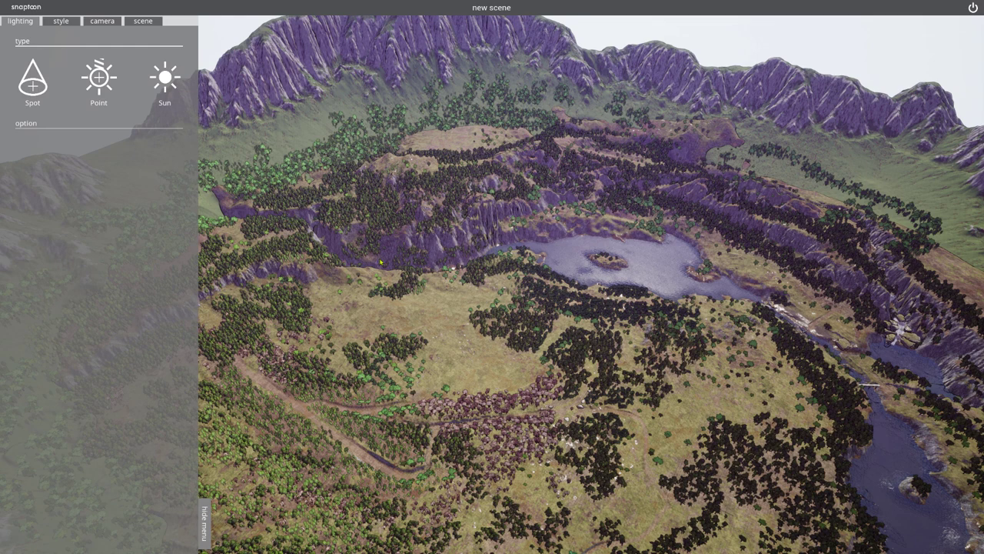
left_click_drag(379, 262, 389, 297)
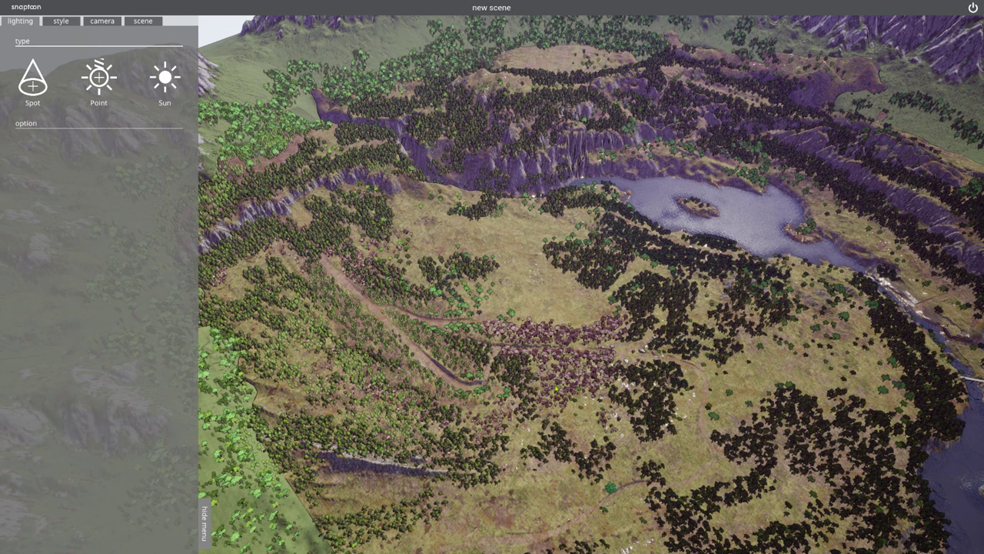
Step: Swing to a steeper view of the far hills and zoom in to the bamboo forest
scroll(539, 404, "up", 1)
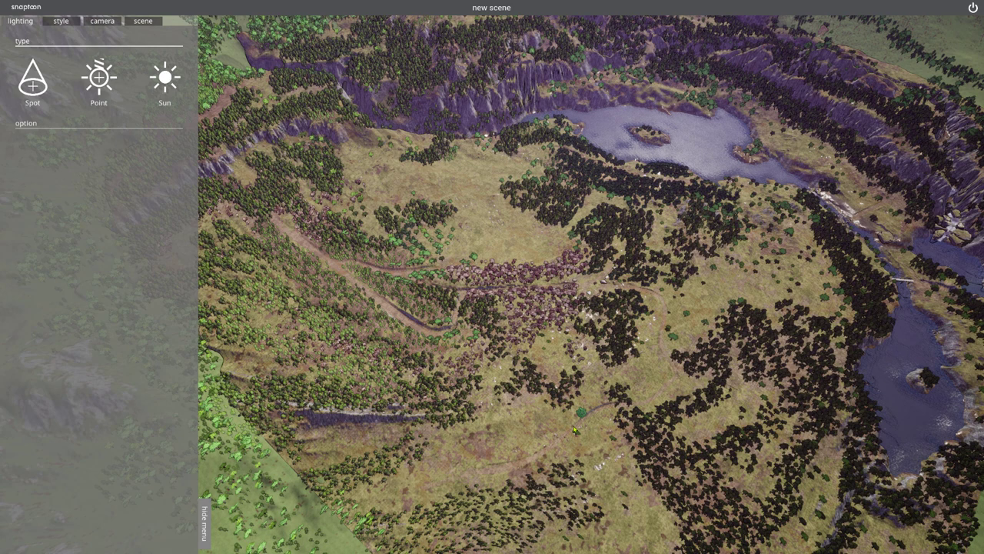
scroll(565, 443, "down", 2)
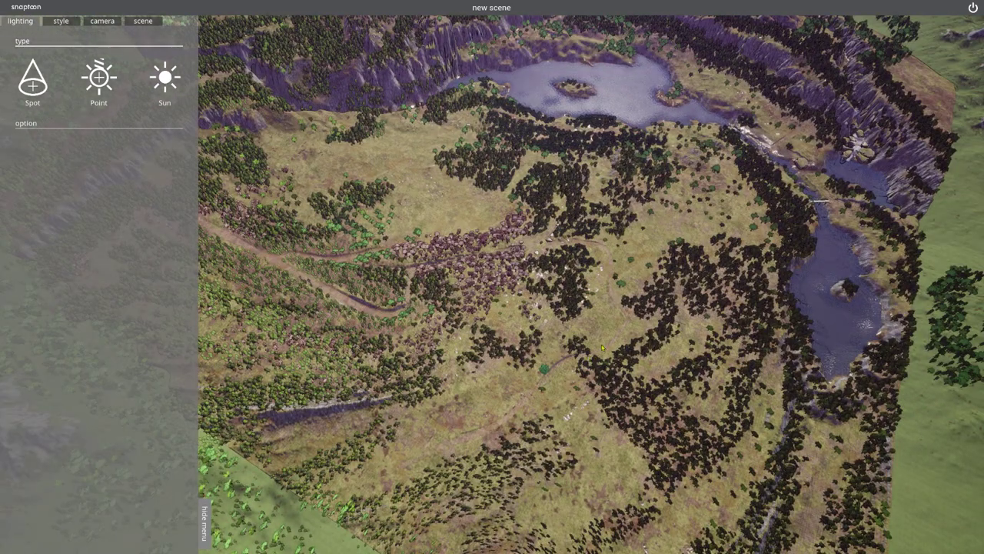
middle_click_drag(547, 379, 548, 431)
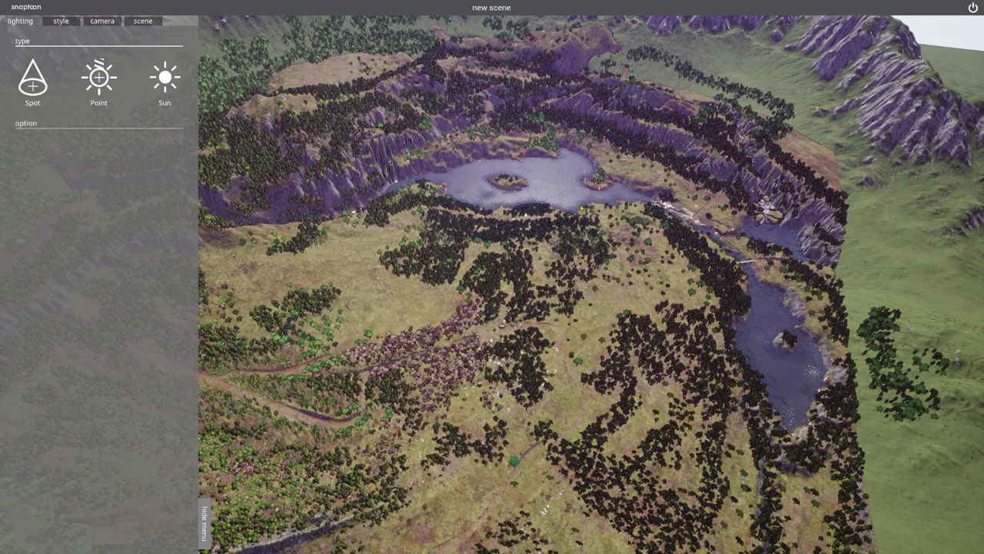
middle_click_drag(492, 307, 460, 263)
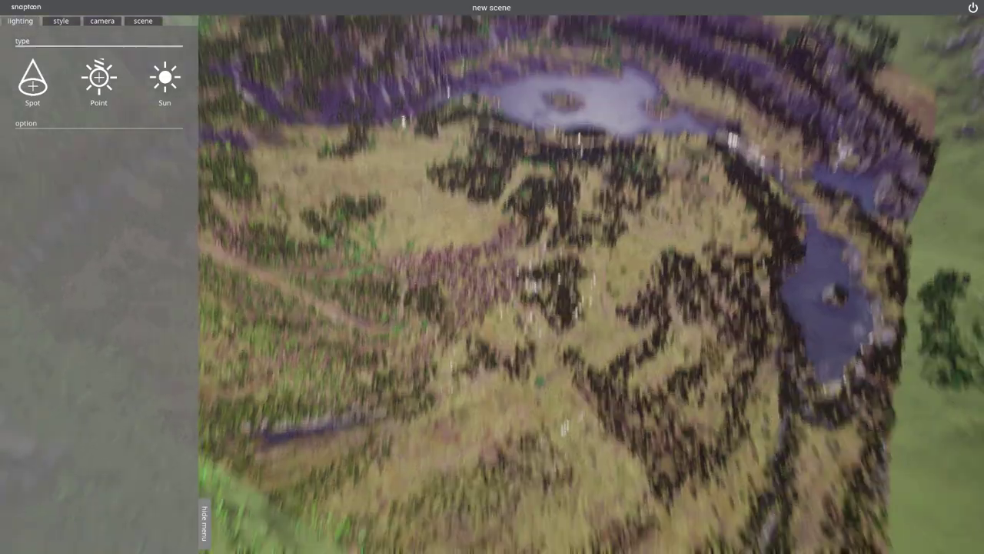
scroll(460, 263, "up", 2)
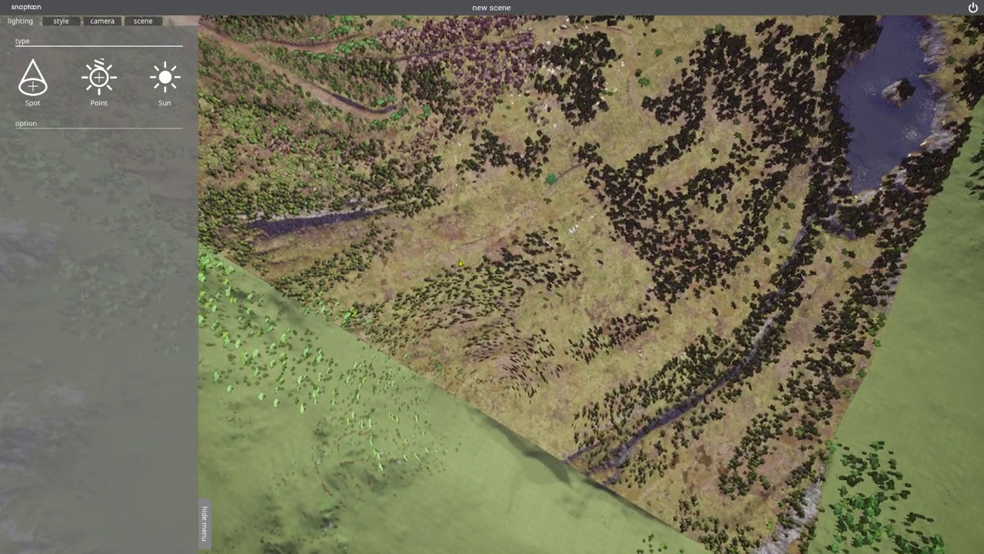
scroll(460, 262, "up", 2)
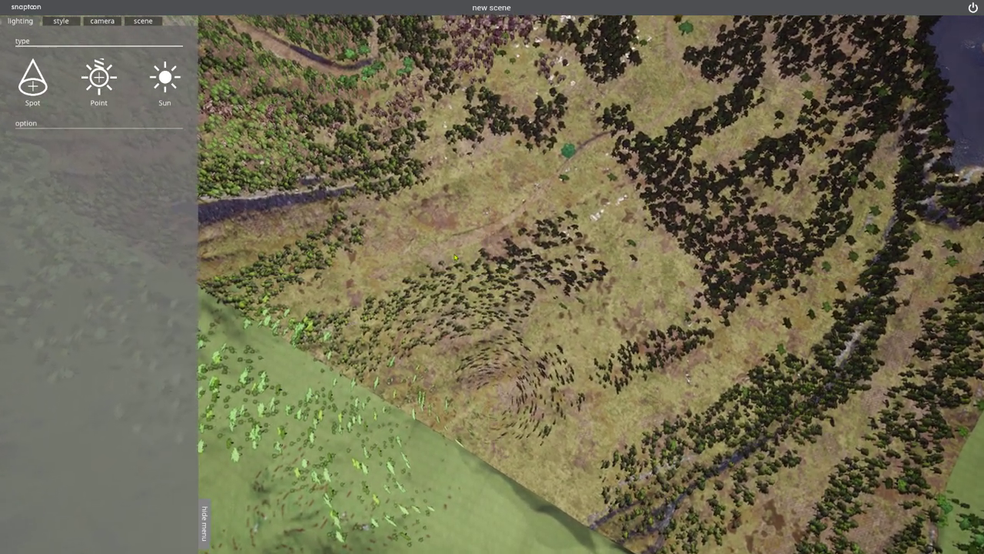
scroll(457, 258, "up", 2)
scroll(455, 255, "up", 2)
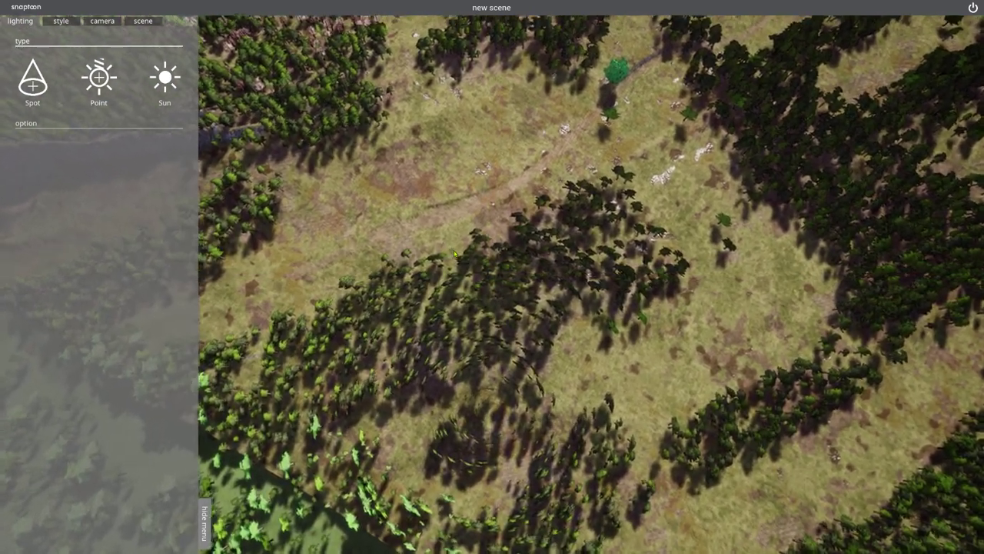
scroll(455, 253, "up", 3)
scroll(591, 284, "down", 5)
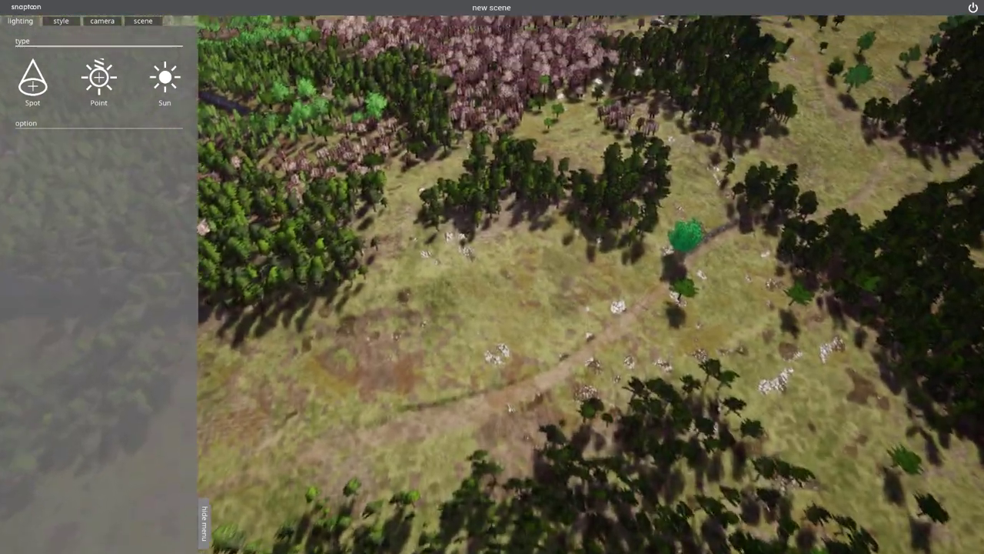
scroll(590, 284, "up", 3)
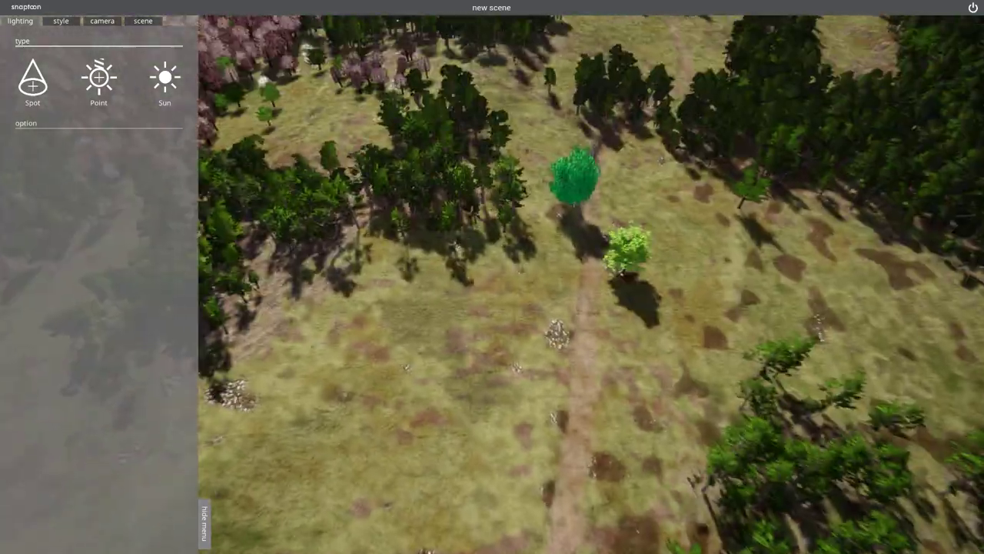
scroll(591, 284, "up", 2)
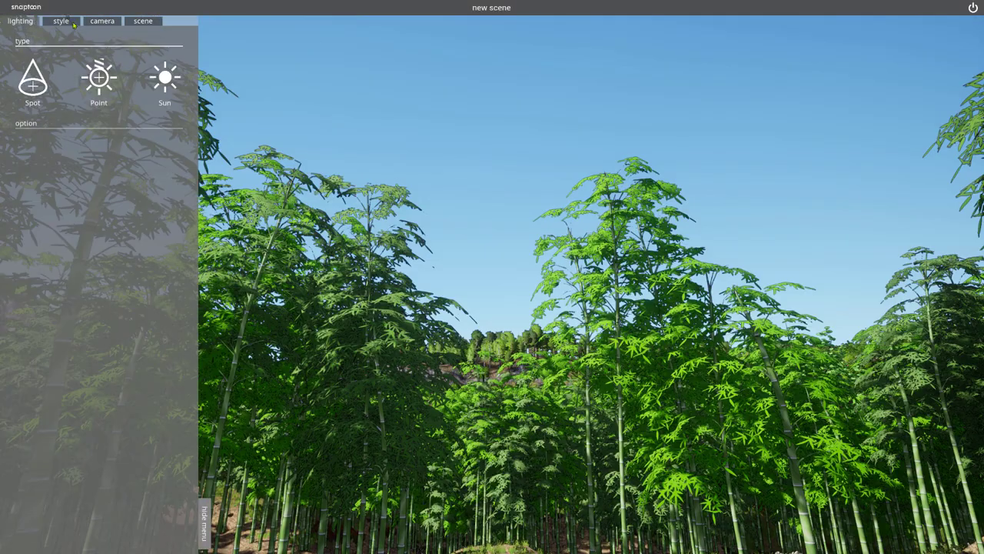
Step: Replace the plain blue gradient sky with a cloudy sky background image
left_click(74, 24)
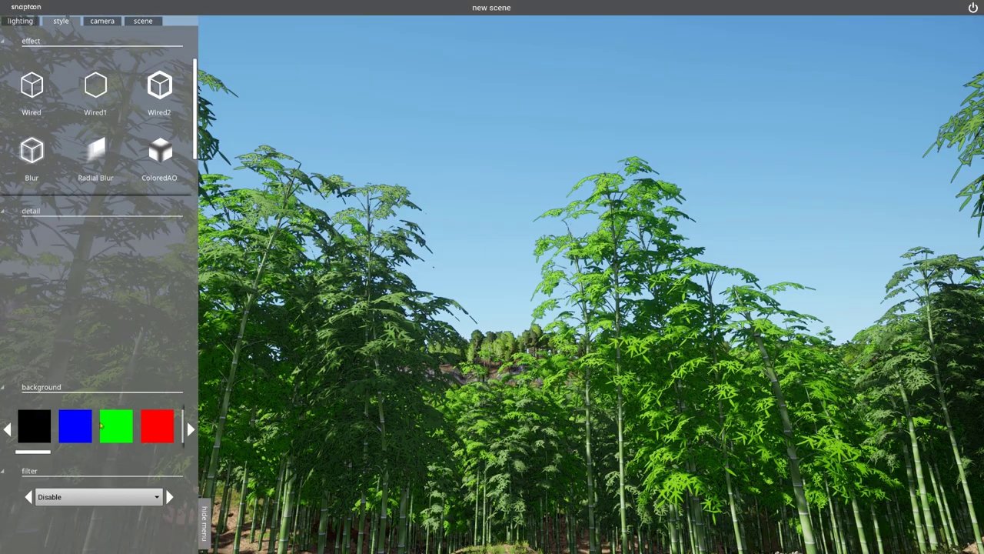
left_click_drag(44, 454, 192, 438)
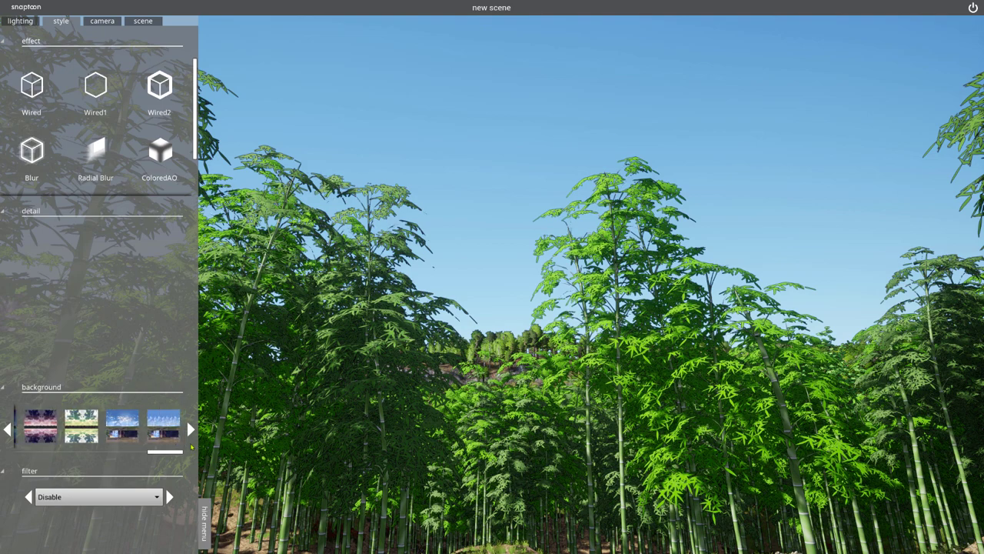
left_click(77, 430)
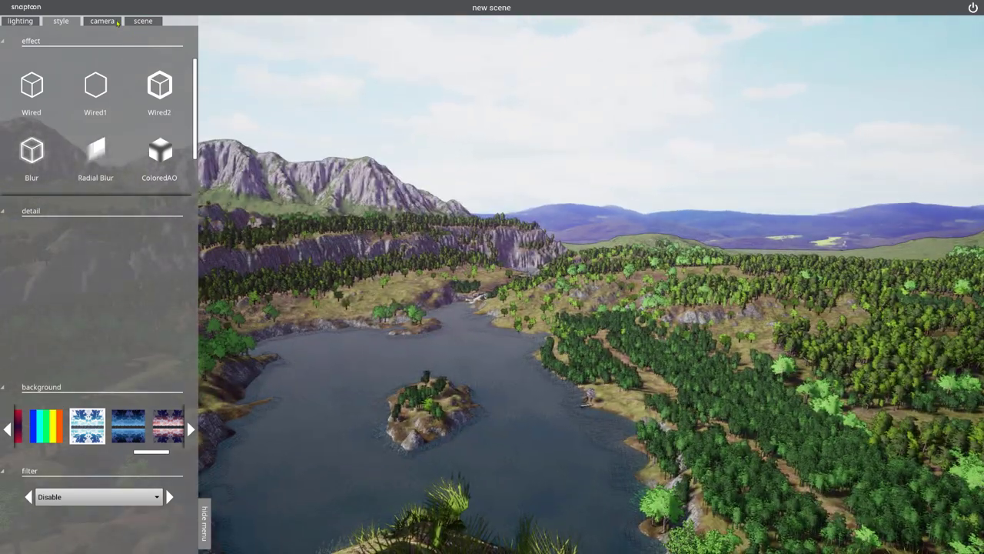
Step: Turn on the Light Fog effect at power 0.1 for a pale, outlined look
scroll(97, 155, "down", 1)
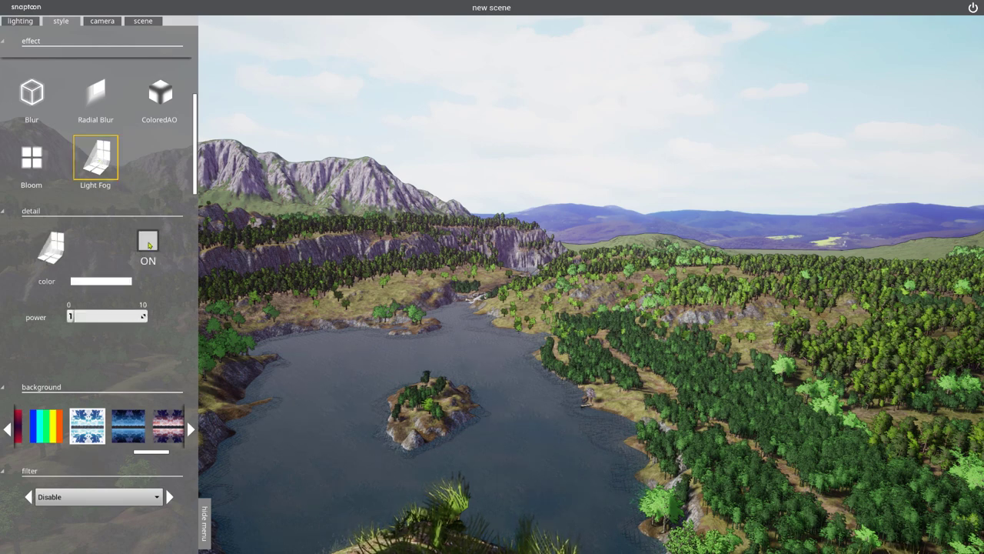
left_click(148, 243)
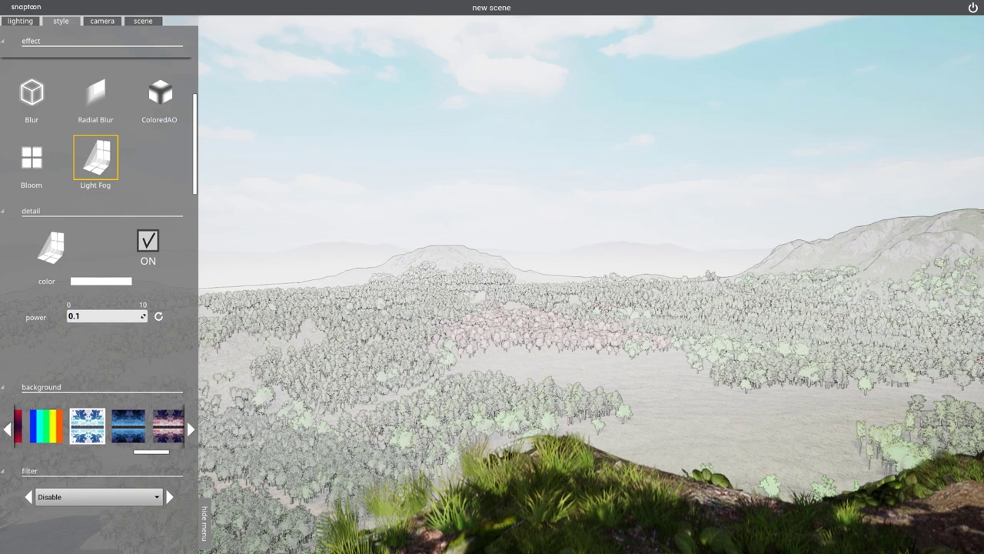
left_click(19, 21)
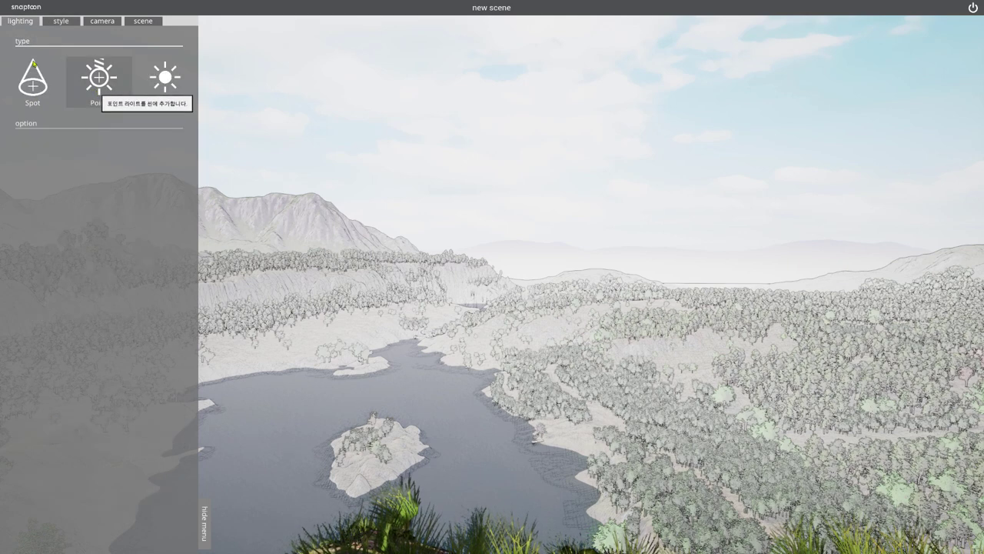
Step: Change the Light Fog colour to pale yellow (FFC751)
left_click(66, 23)
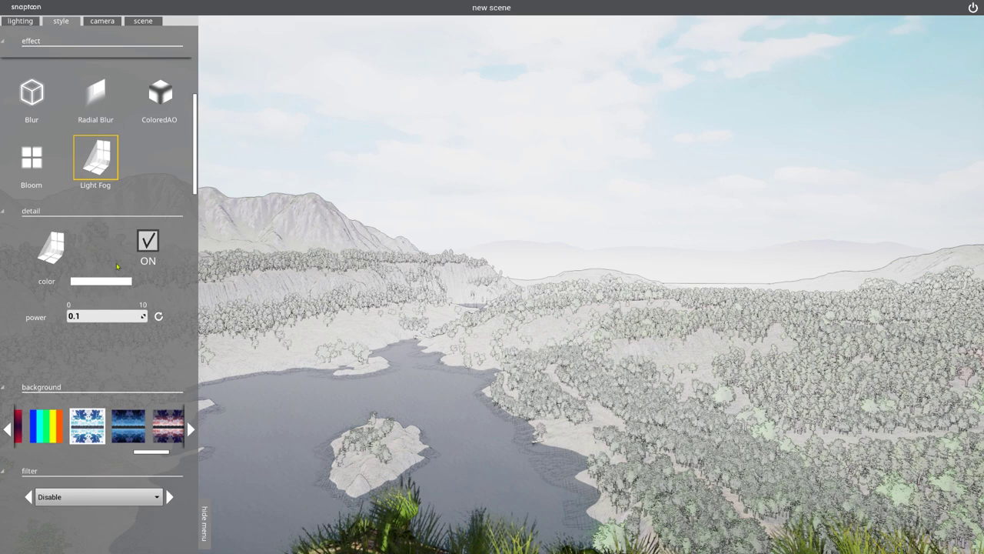
left_click(102, 282)
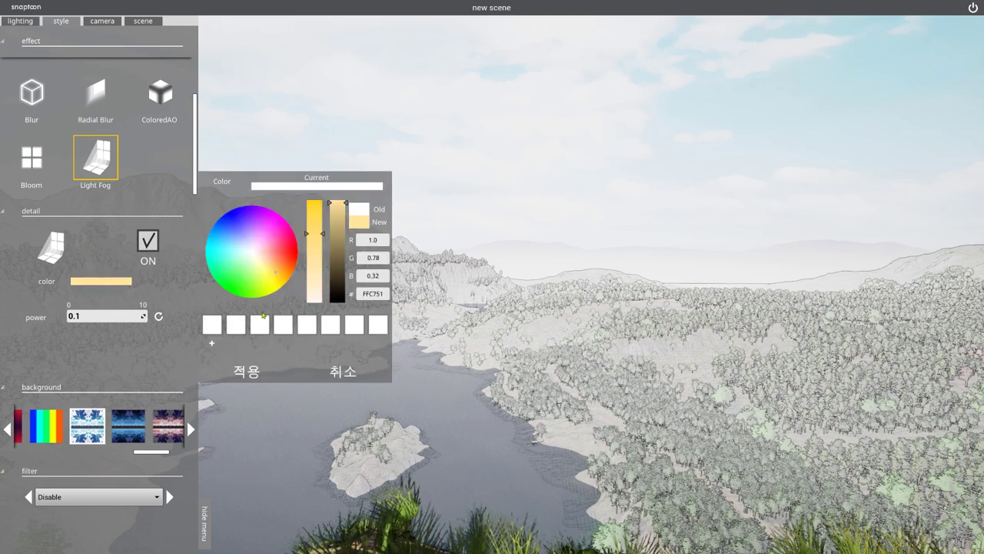
left_click(246, 371)
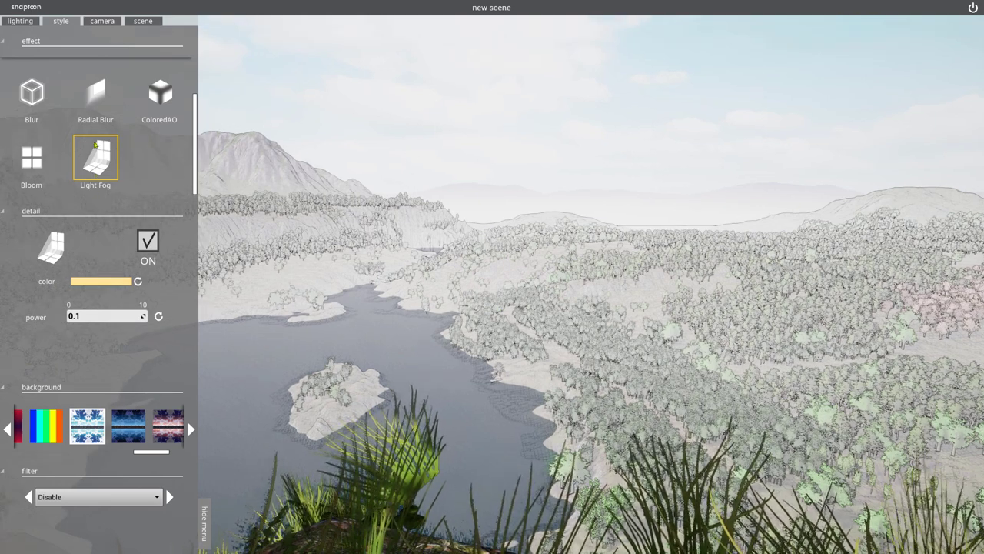
left_click(17, 20)
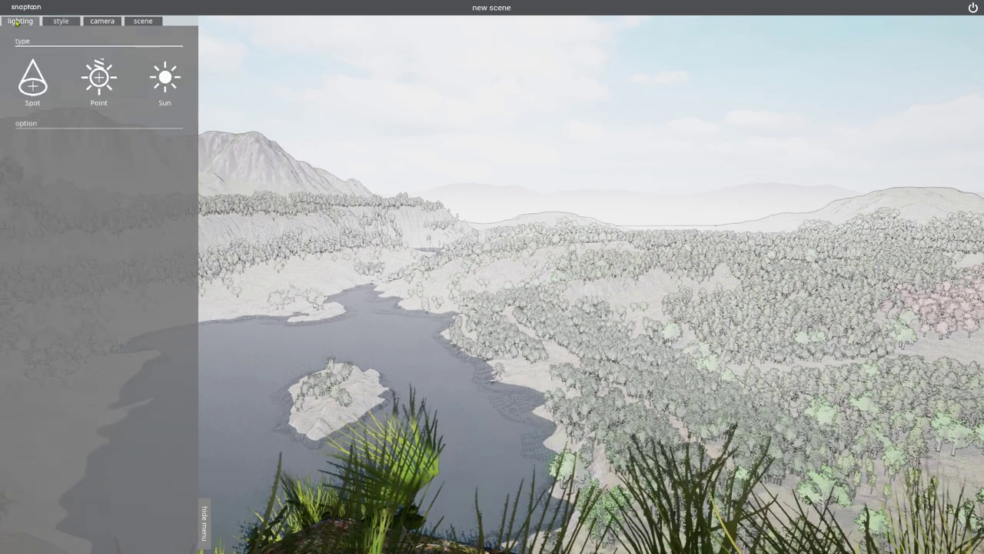
left_click(61, 21)
Step: Switch Light Fog off and tilt the camera up toward the cloudy blue sky
left_click(148, 240)
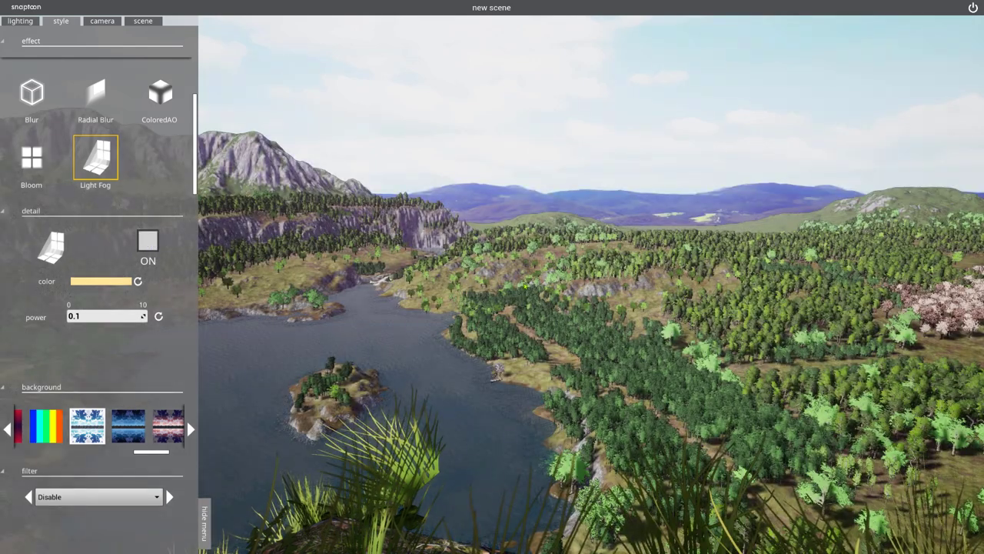
left_click_drag(508, 174, 509, 146)
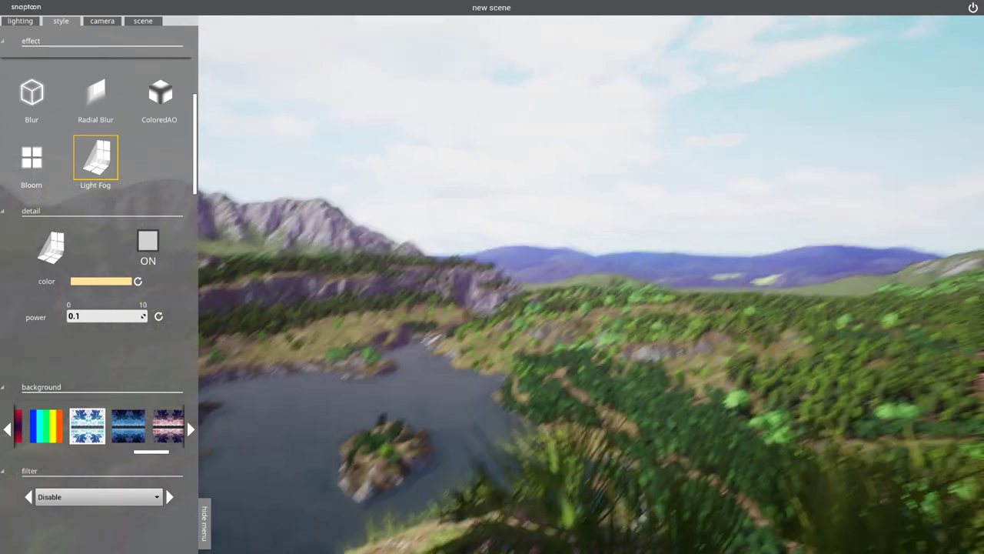
right_click_drag(383, 108, 351, 119)
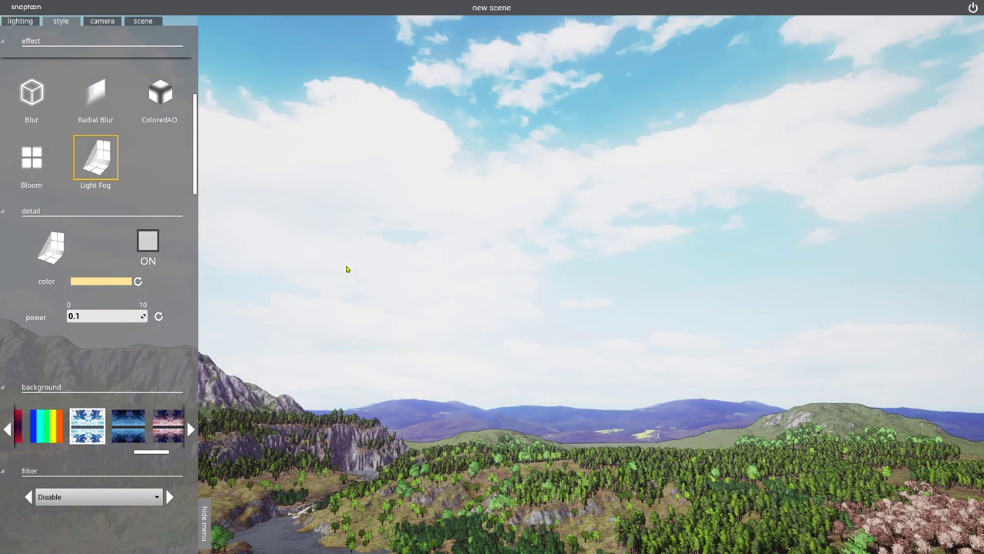
left_click_drag(150, 452, 173, 457)
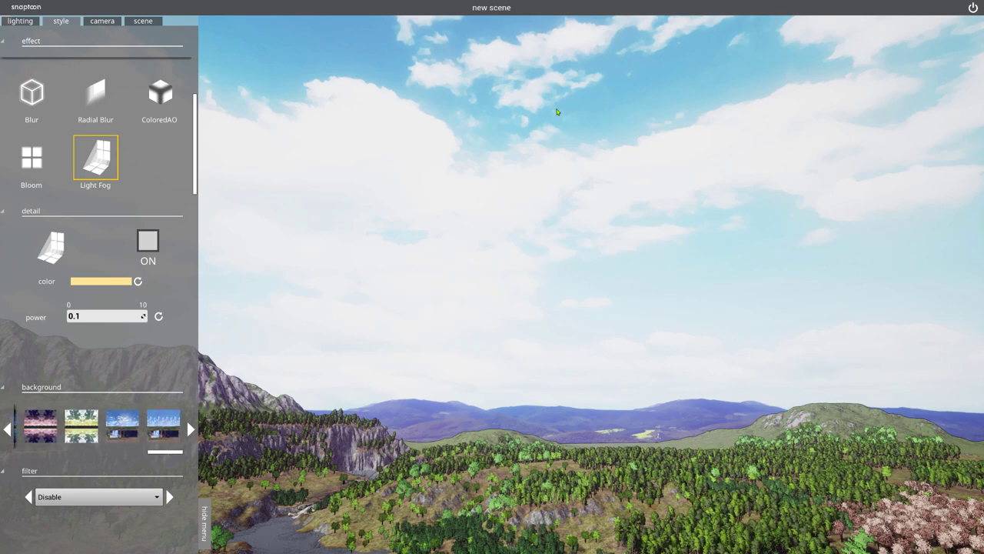
Step: Fly the camera down to ground level by the river's stepping stones and blossom tree
right_click_drag(506, 175, 506, 230)
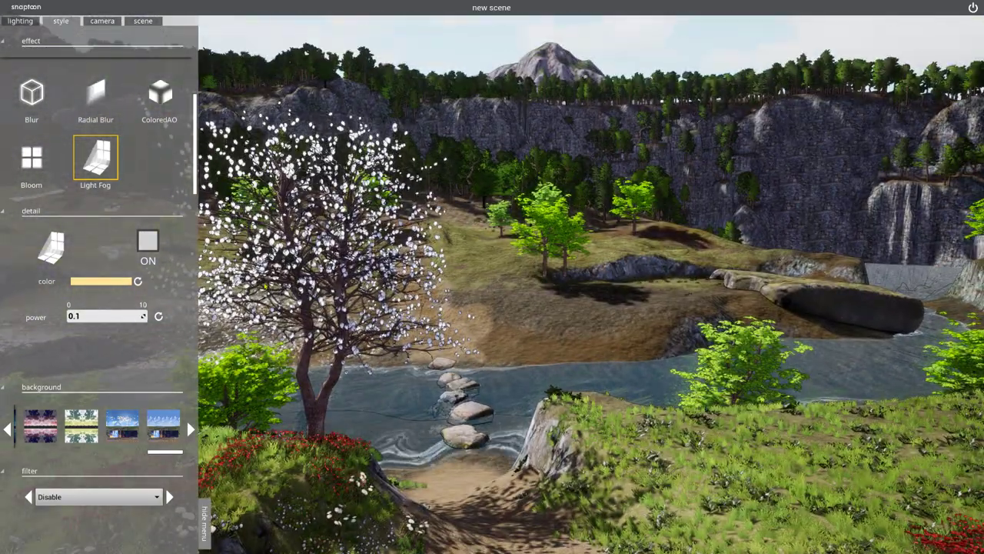
Step: Lower the sun's height to about 37 and rotate its direction to about 12.45
left_click(21, 21)
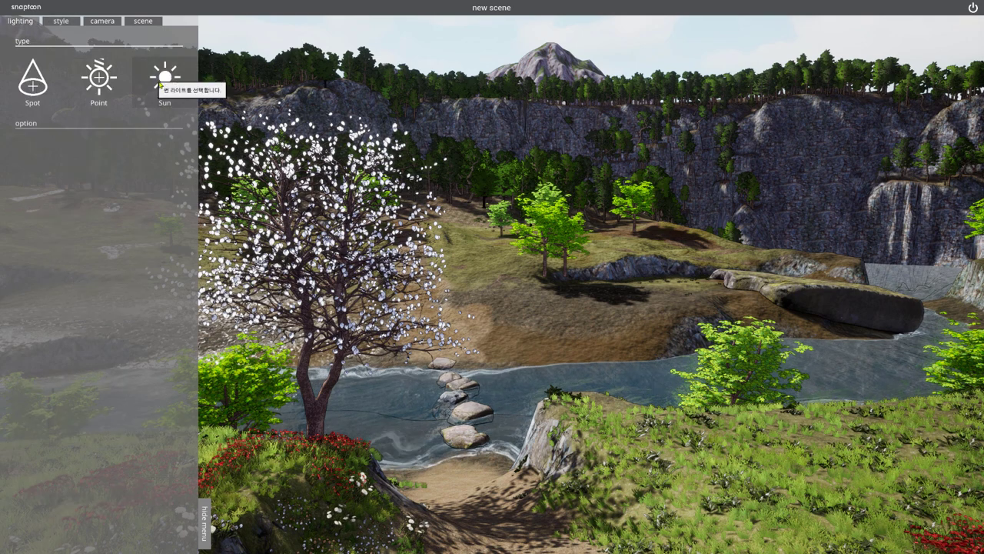
left_click(164, 77)
left_click_drag(103, 227, 97, 227)
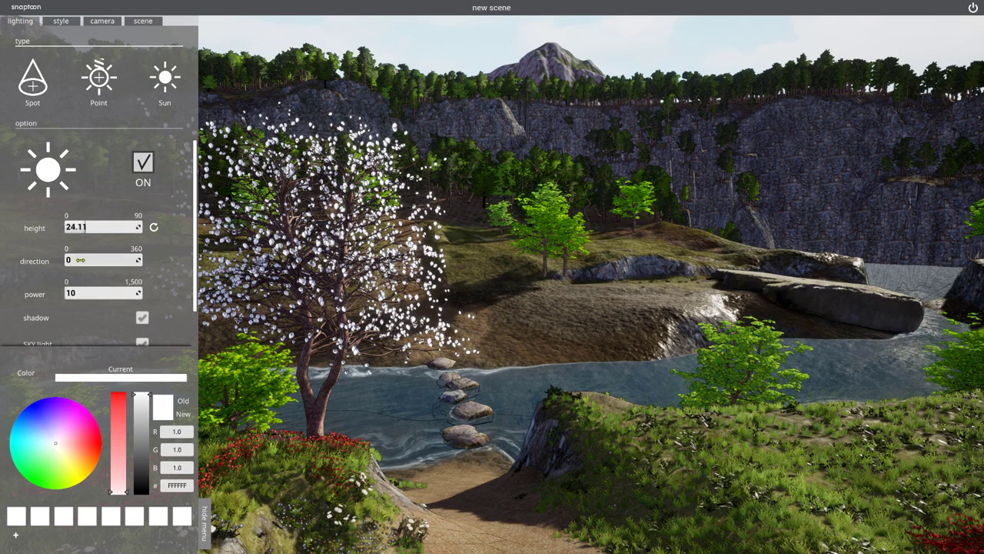
left_click_drag(66, 260, 101, 260)
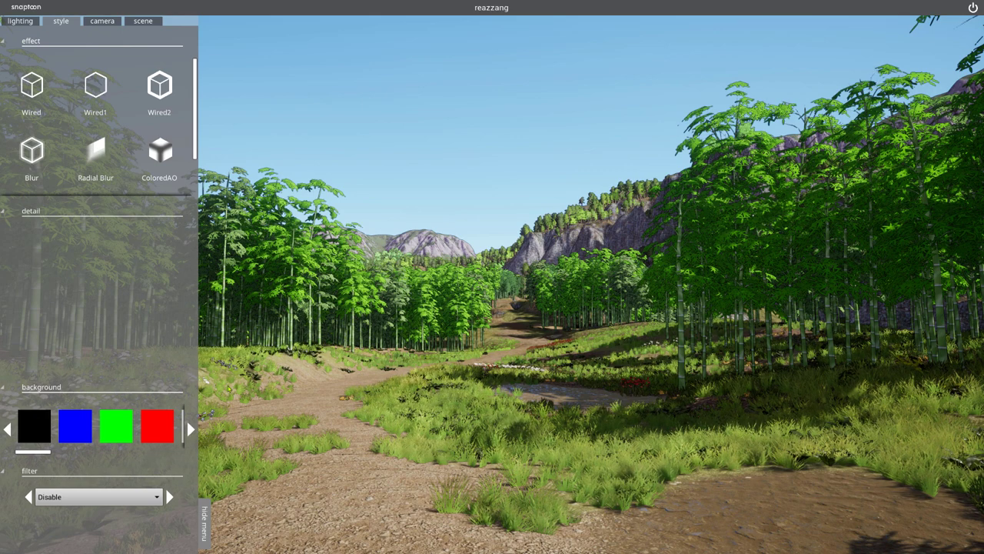
Step: Set a cloudy sky image as the background for the bamboo path scene
left_click_drag(37, 452, 190, 459)
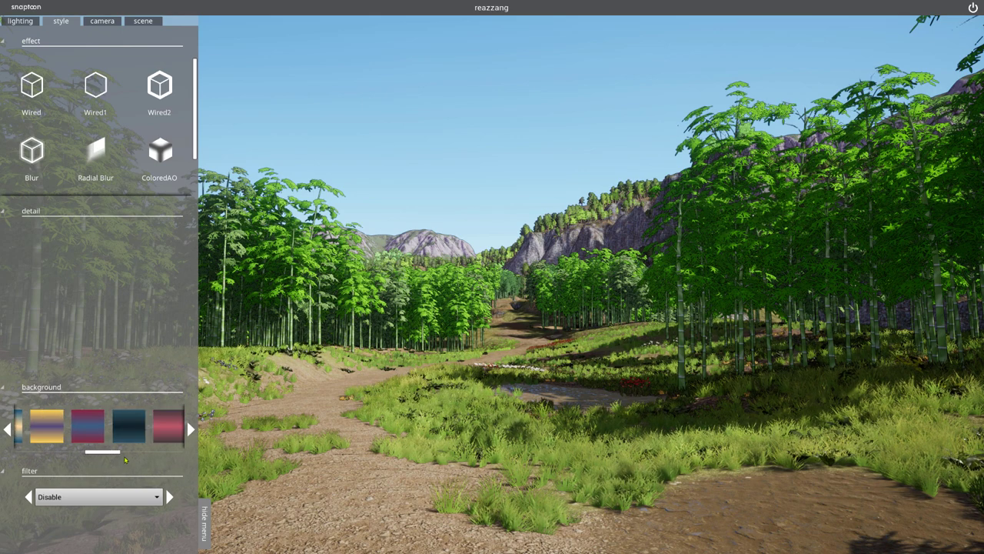
left_click(189, 425)
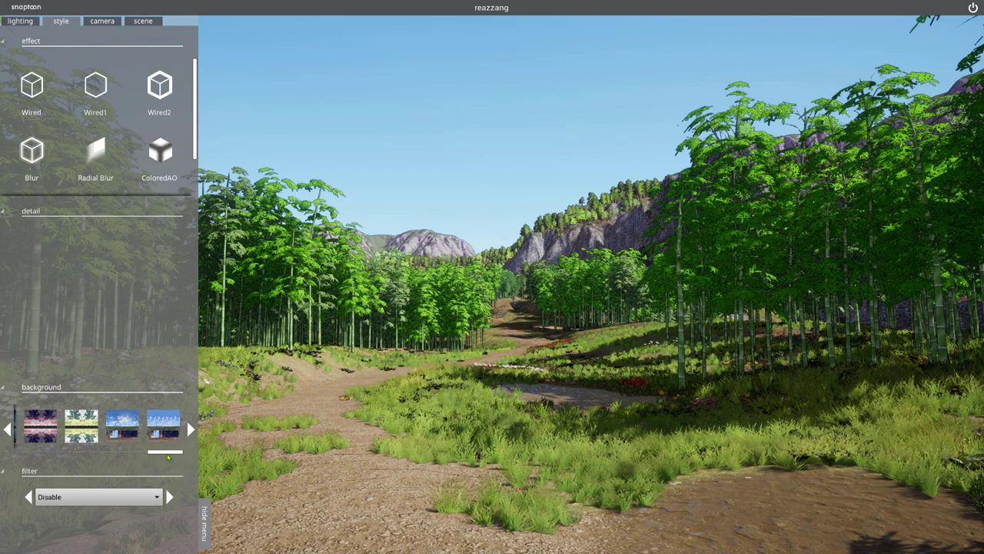
left_click_drag(154, 453, 138, 453)
left_click(132, 425)
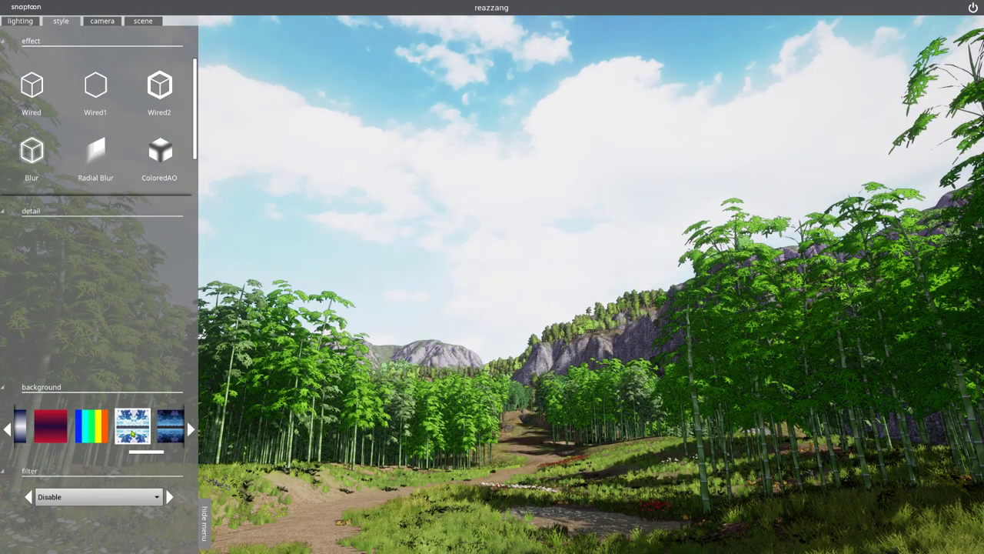
scroll(137, 453, "up", 1)
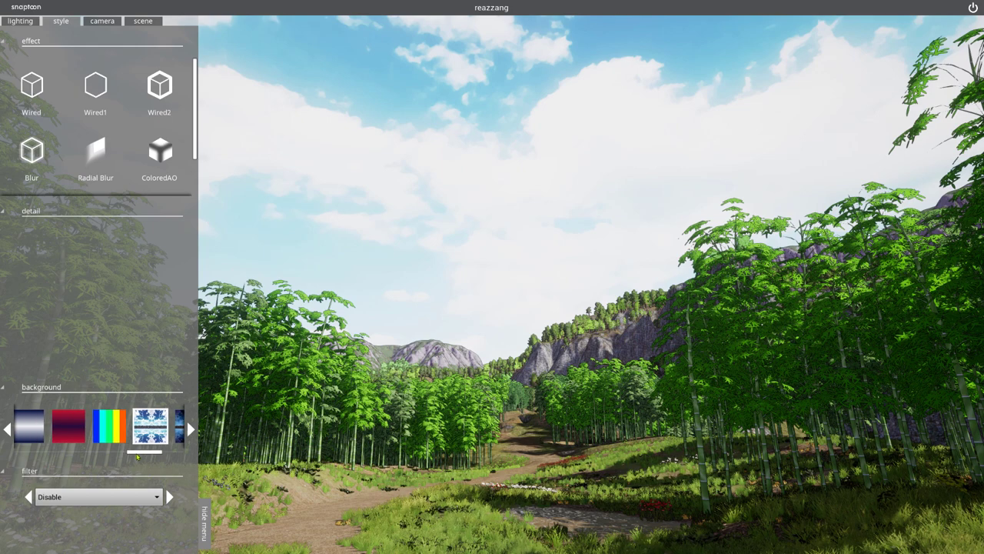
scroll(138, 457, "down", 5)
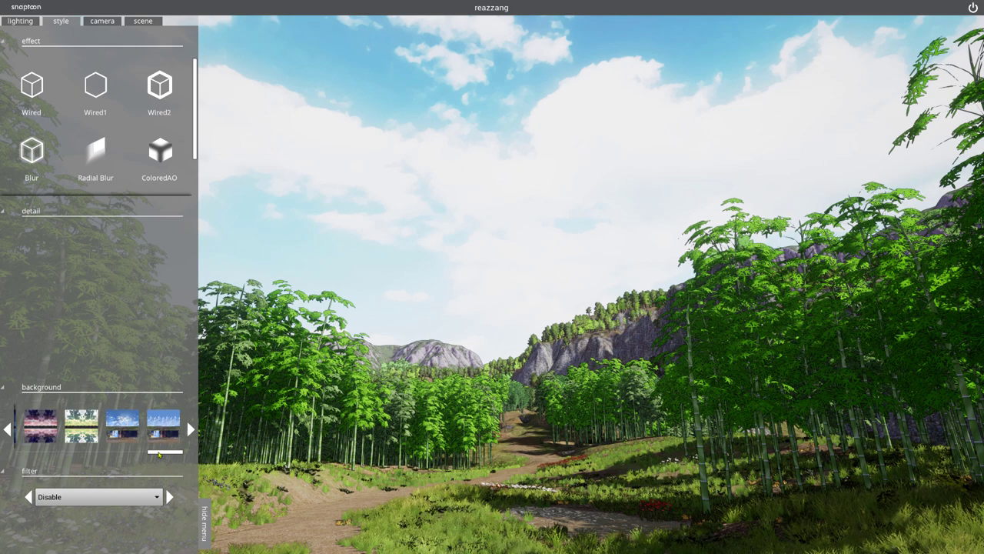
scroll(159, 454, "up", 4)
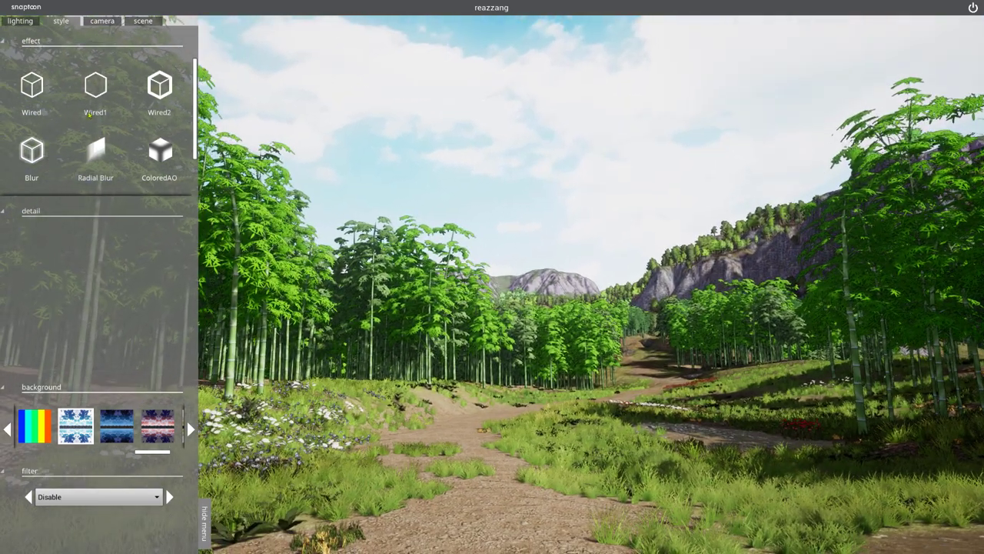
Step: Turn the Light Fog effect back on over the bamboo grove
left_click(23, 24)
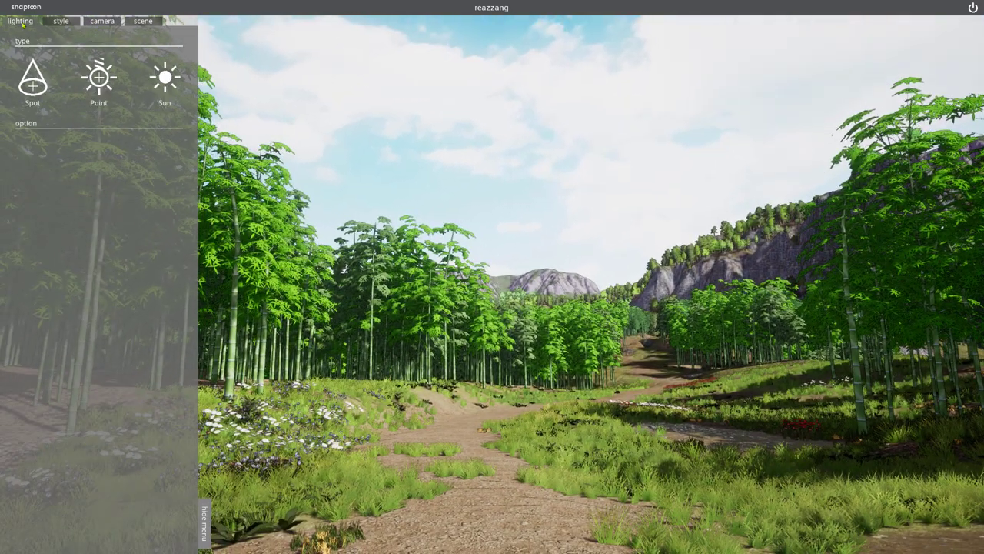
left_click(61, 21)
scroll(110, 181, "down", 1)
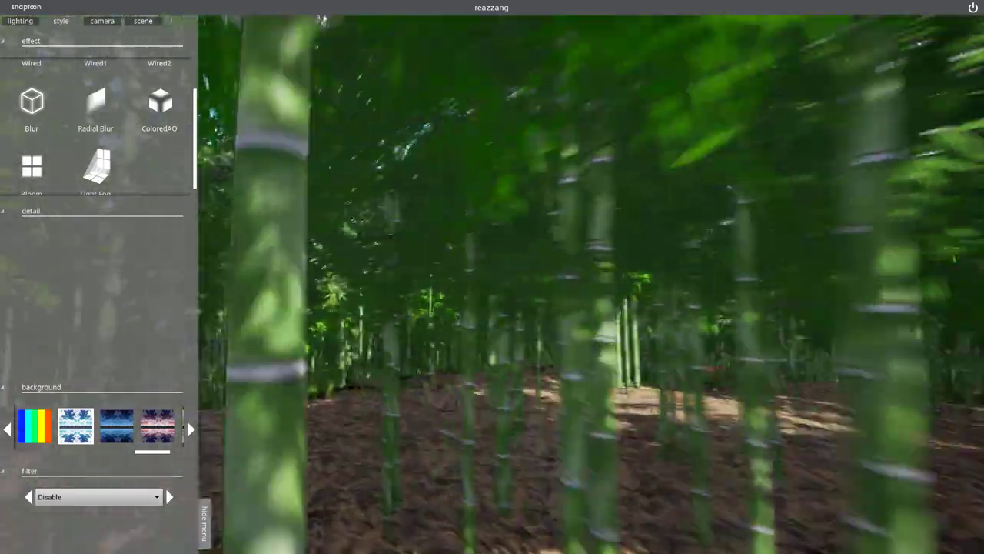
left_click(95, 166)
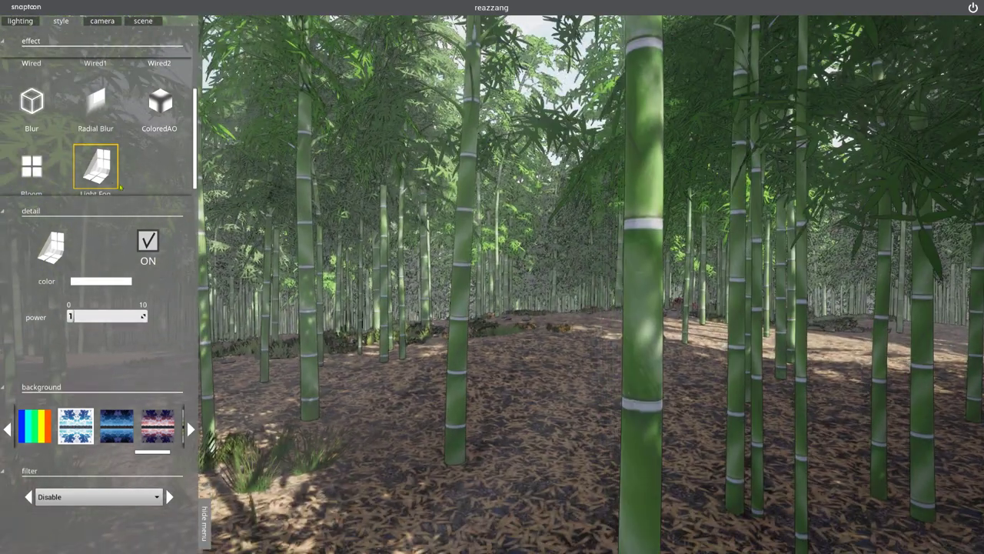
Step: Set the camera saturation to 1.5 for richer greens
left_click(99, 21)
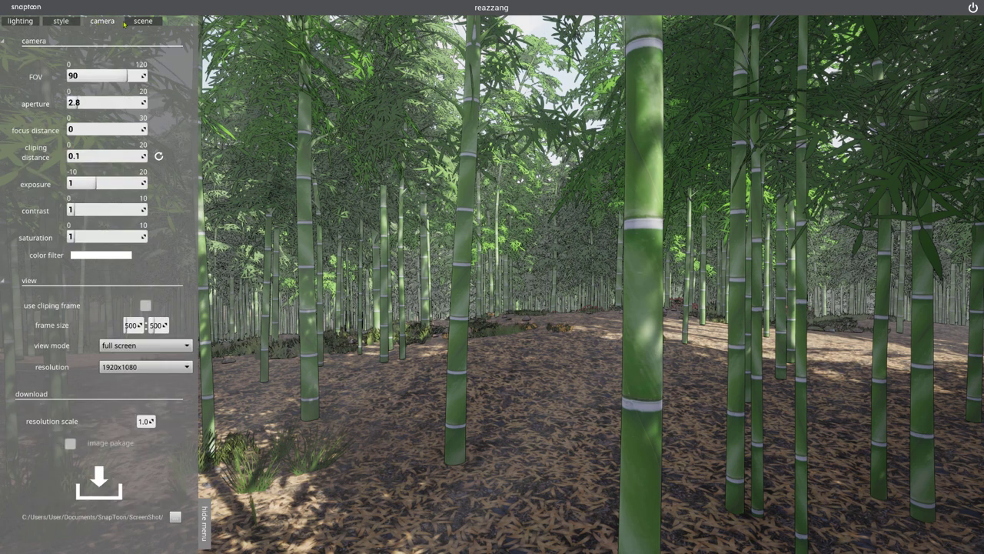
left_click(75, 236)
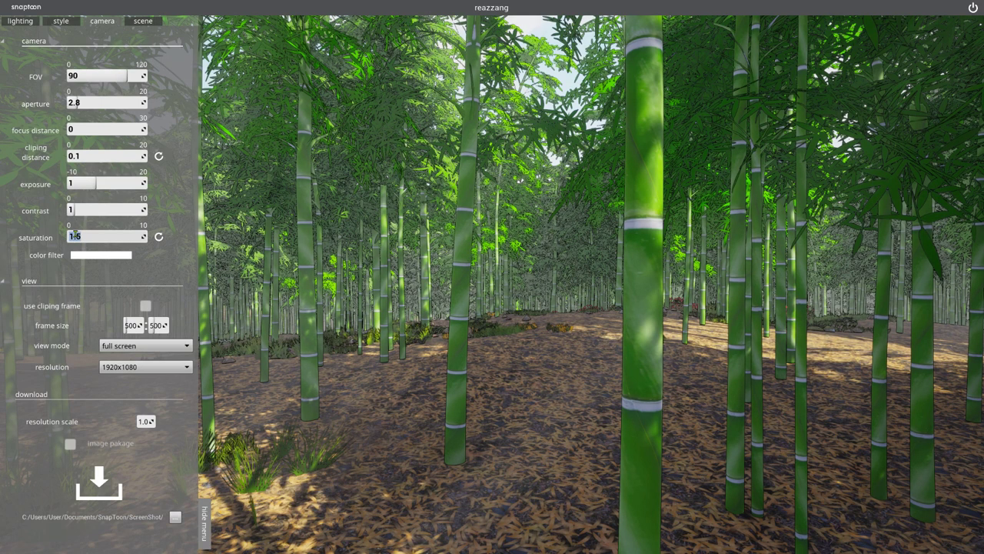
type(".5")
key("Return")
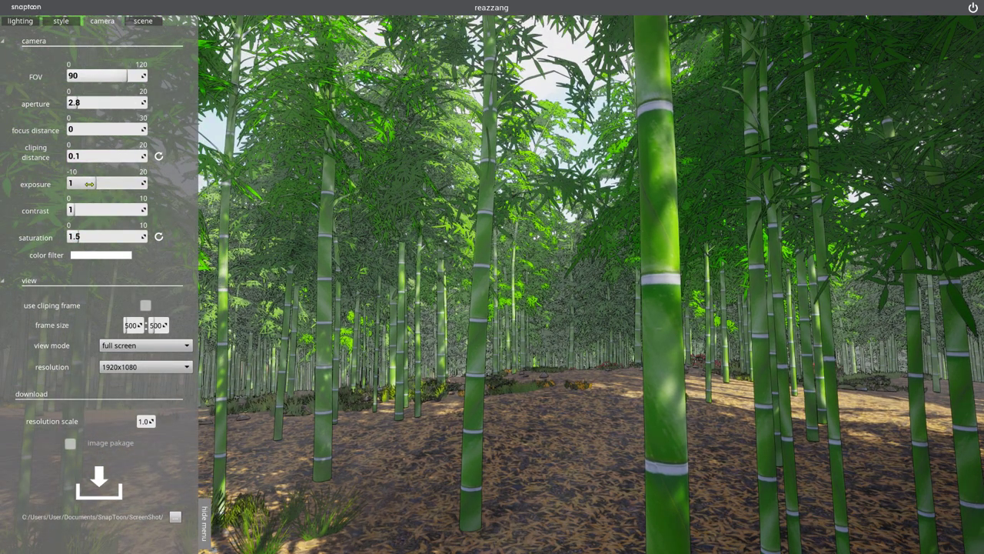
Step: Lower the sun to height 30.78 and set its power to 5
left_click(31, 22)
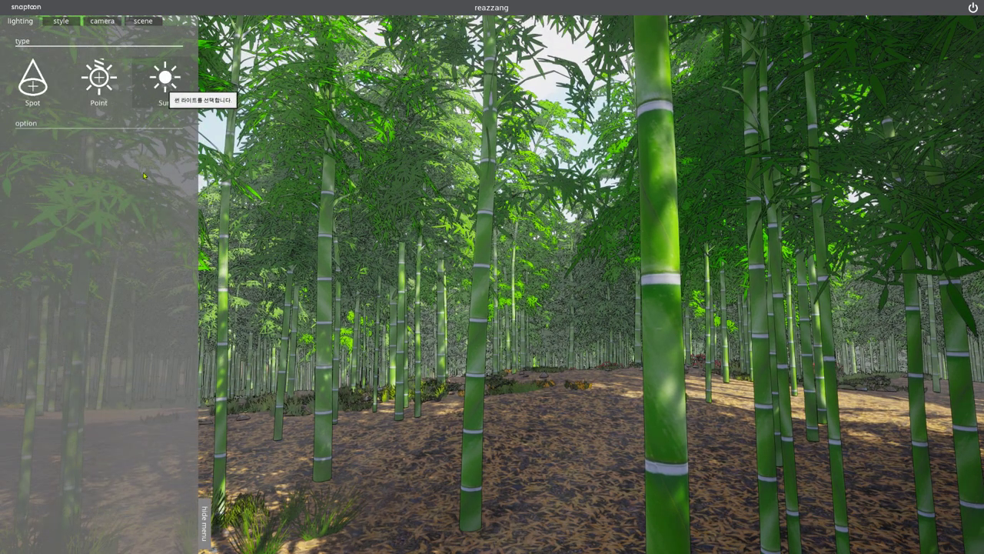
left_click(165, 78)
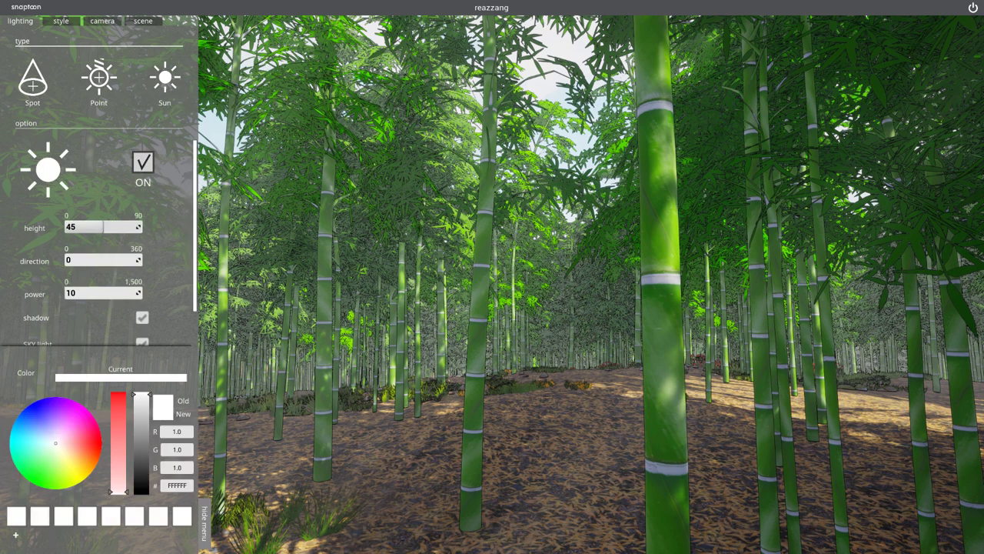
left_click_drag(103, 226, 91, 227)
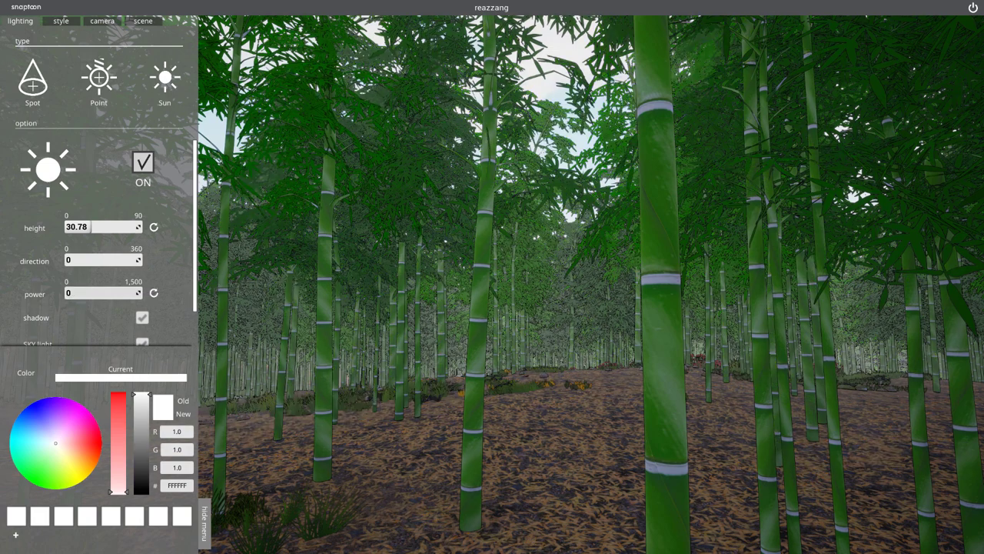
left_click_drag(86, 292, 87, 293)
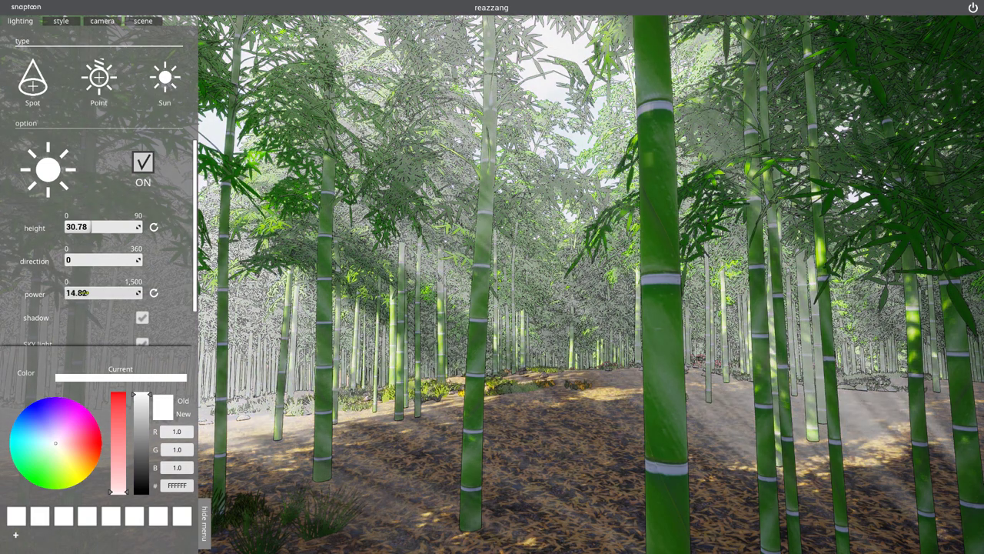
left_click(86, 292)
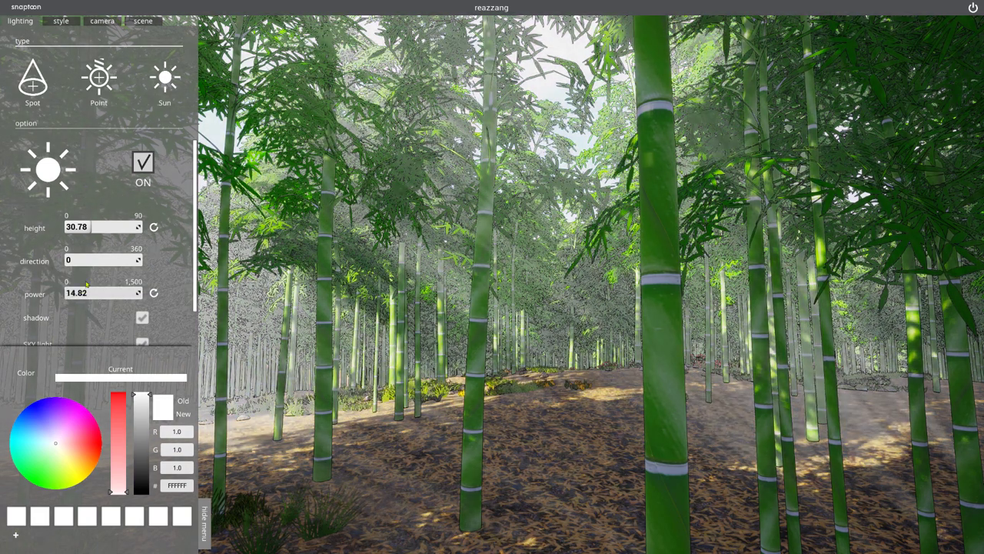
type("5")
key("Return")
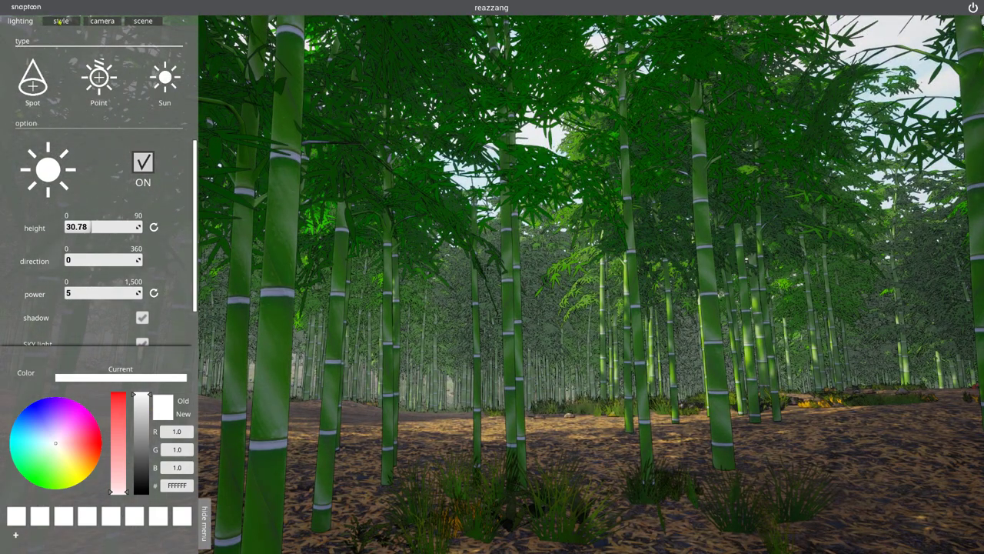
left_click(58, 21)
Step: Apply the Wired1 outline effect with distance 2 while moving into the bamboo valley
left_click(95, 84)
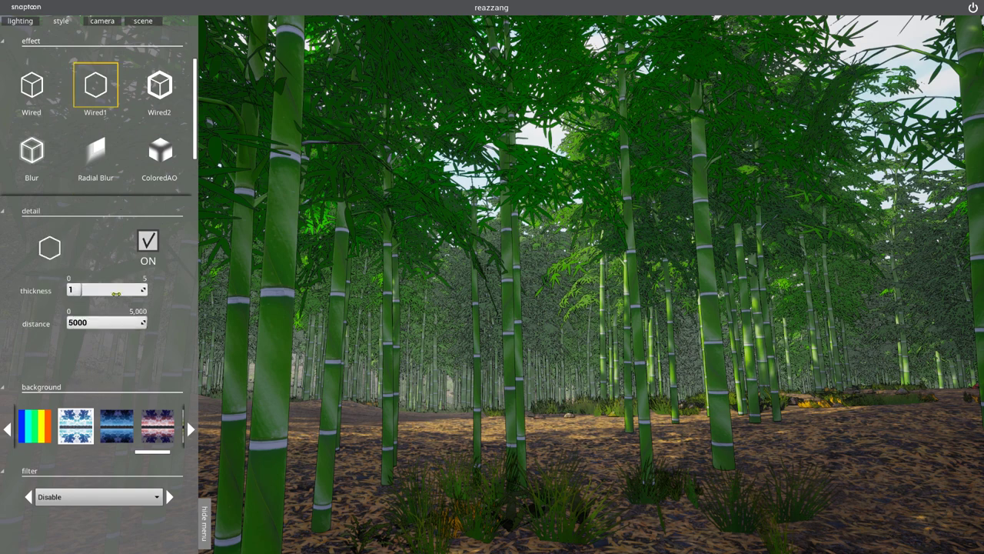
left_click(83, 322)
type("2")
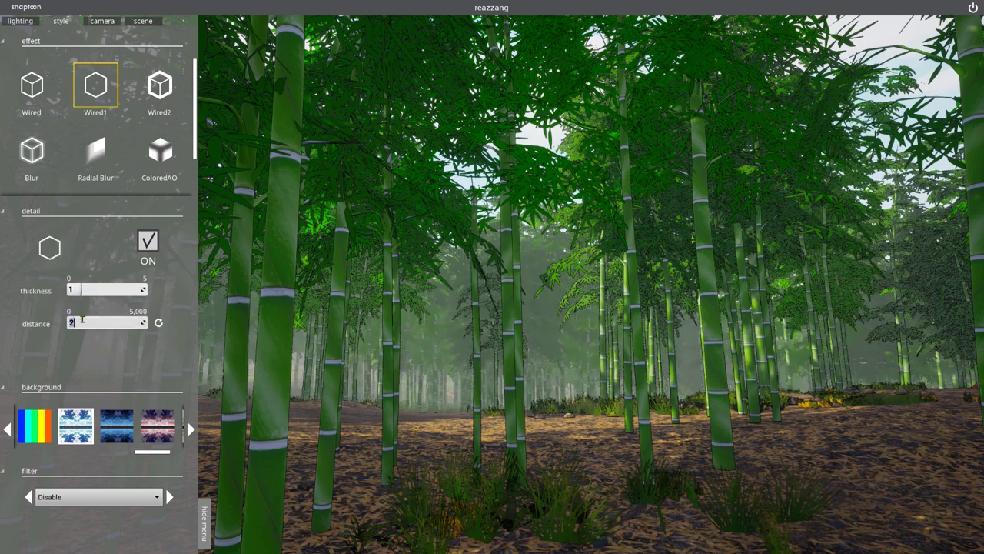
left_click_drag(599, 325, 355, 211)
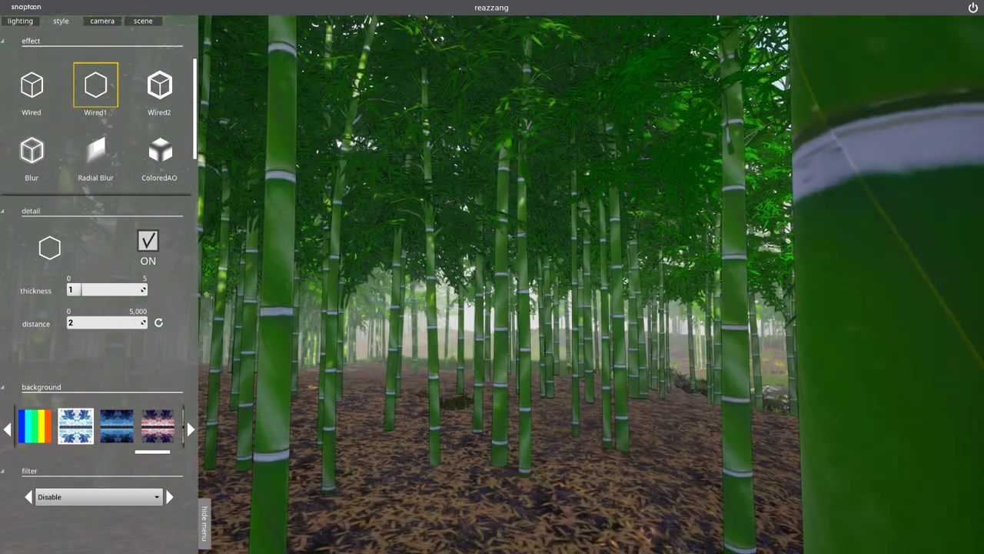
Step: Try the Radial Blur and Light Fog effects, leaving the fog switched off
left_click(96, 146)
scroll(96, 146, "down", 1)
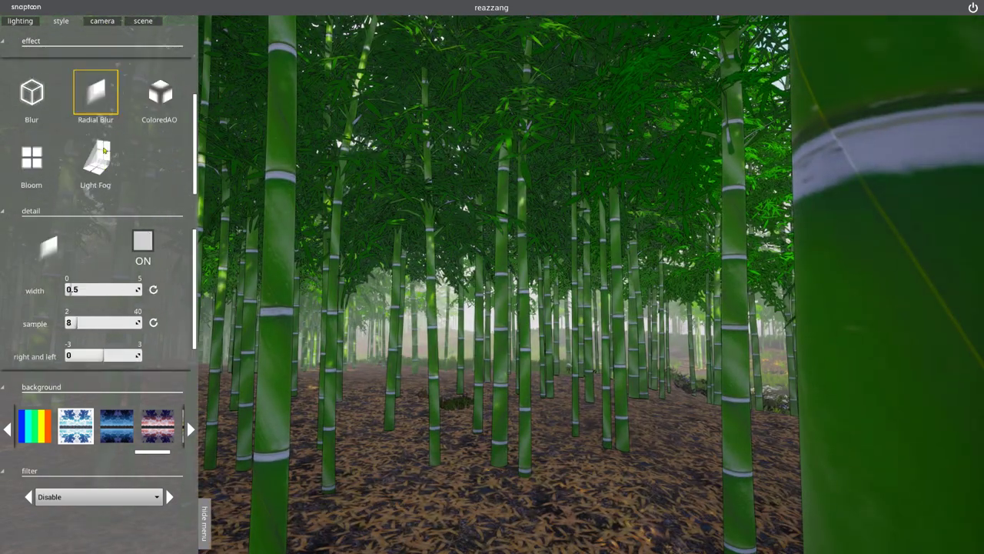
left_click(98, 165)
left_click(148, 241)
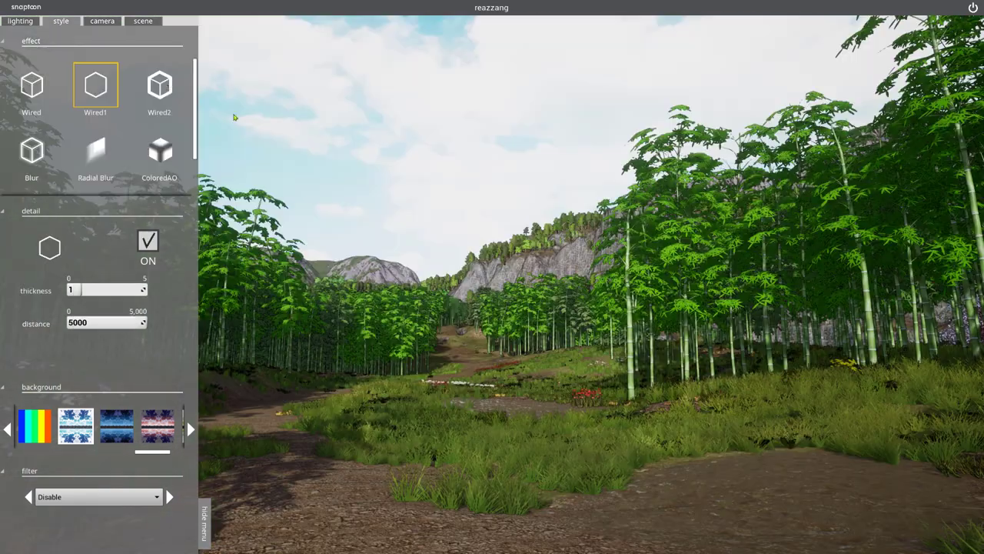
left_click(21, 22)
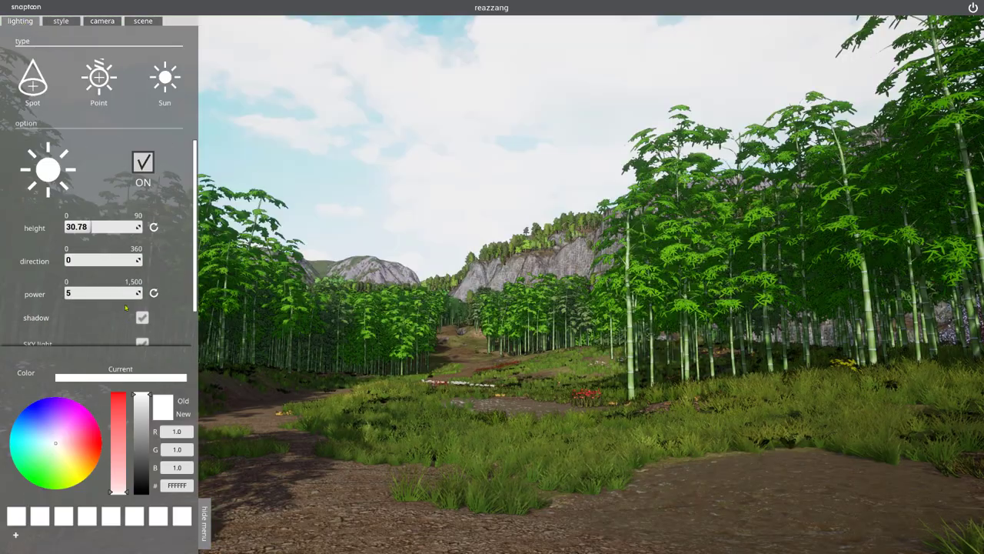
Step: Set the sky light intensity to 4.4 and move forward along the valley path
scroll(130, 320, "down", 1)
left_click_drag(68, 334, 117, 337)
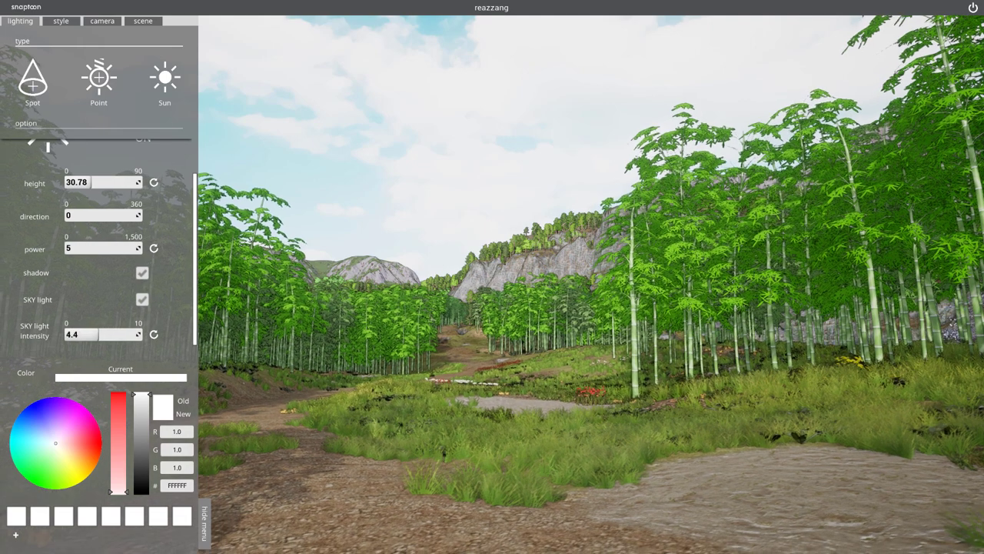
key("w")
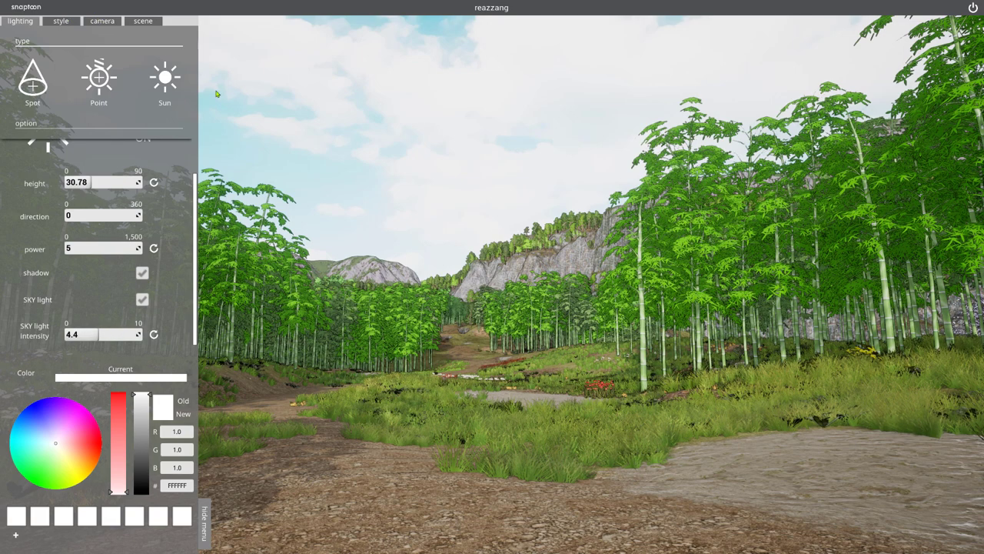
left_click(104, 23)
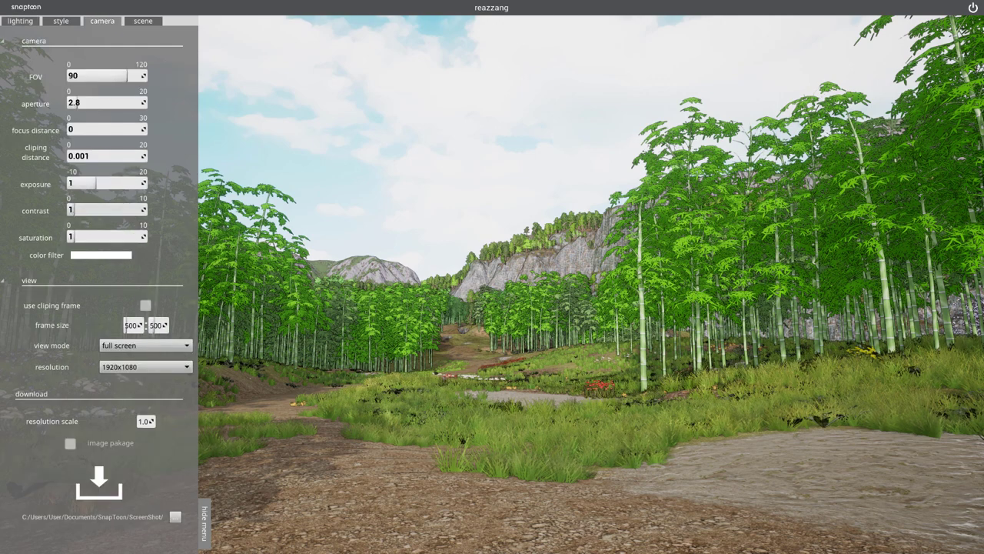
Step: Raise the camera contrast to 1.48 and reposition along the bamboo path
left_click_drag(71, 209, 79, 209)
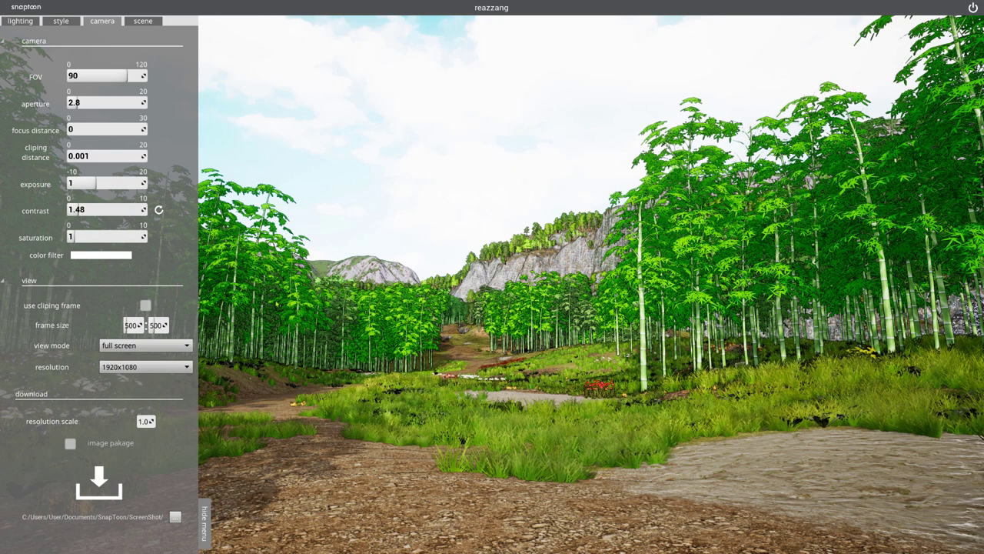
key("w")
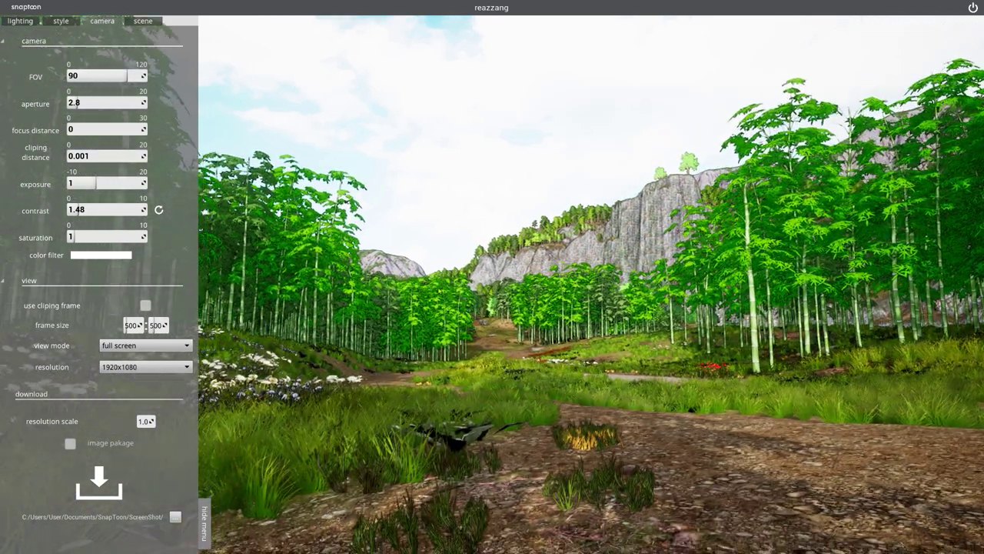
key("w")
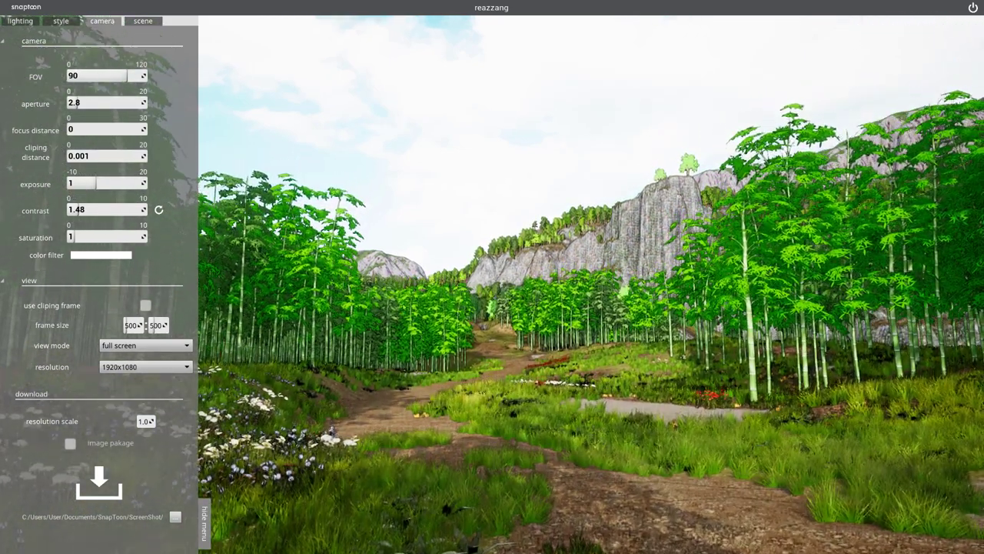
key("d")
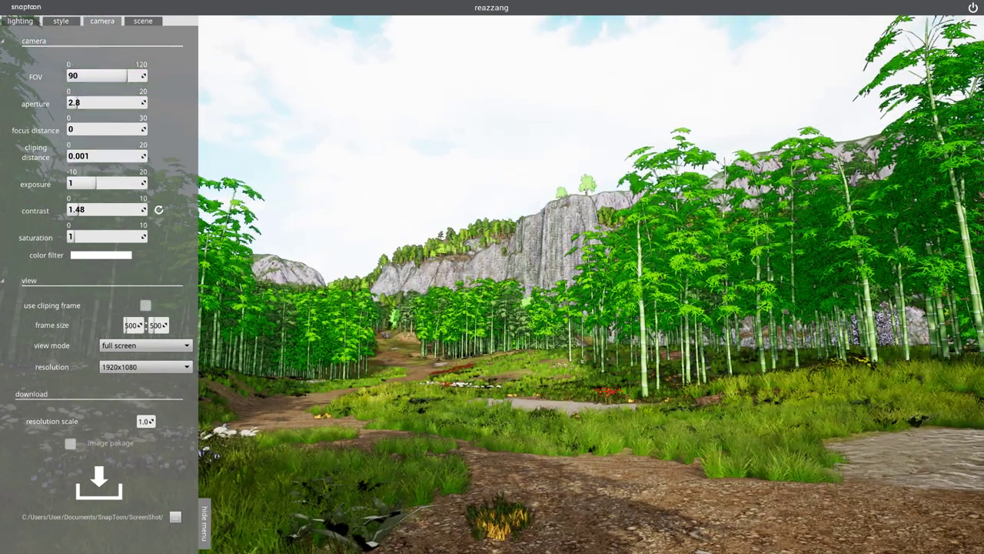
key("a")
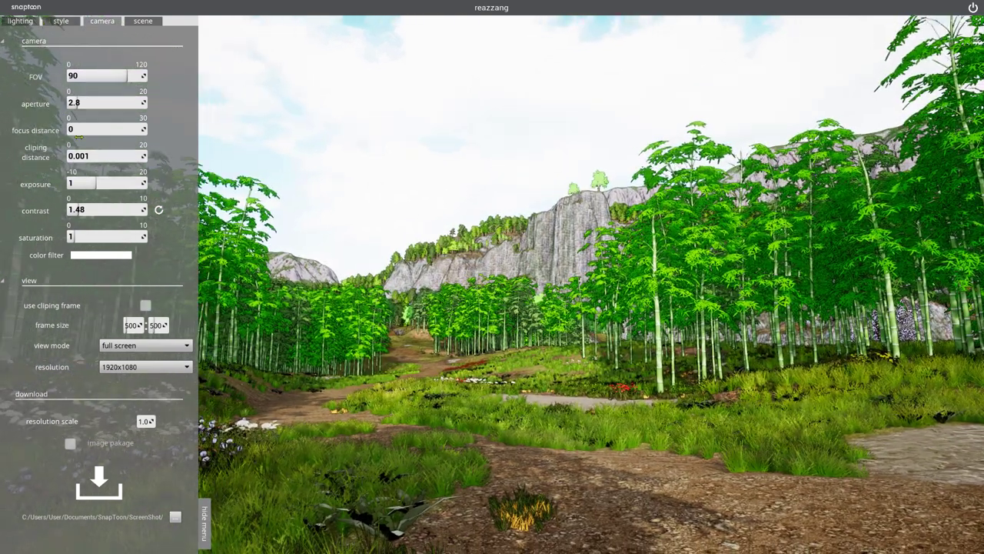
Step: Bump the camera exposure to 1.14 and raise saturation to 1.24
left_click(72, 237)
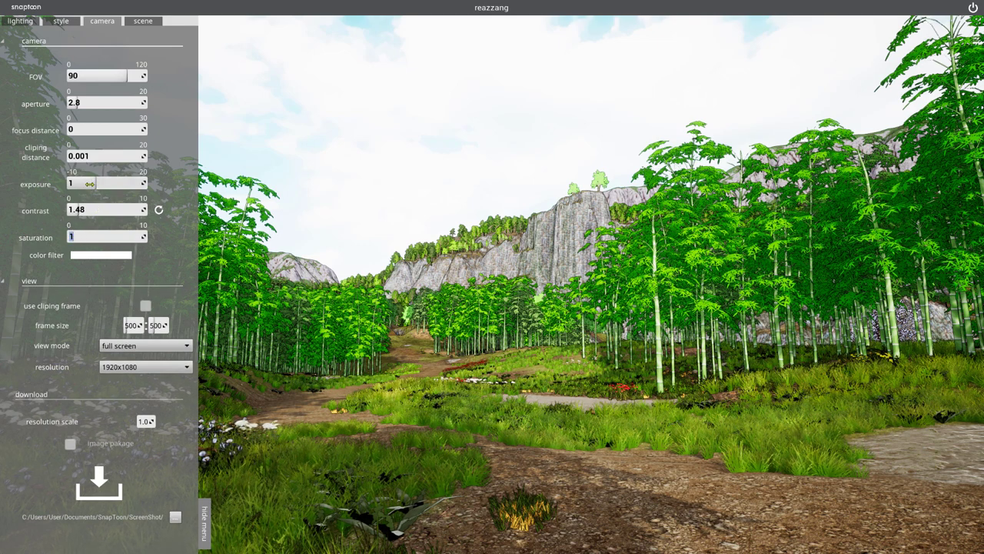
left_click_drag(89, 184, 95, 184)
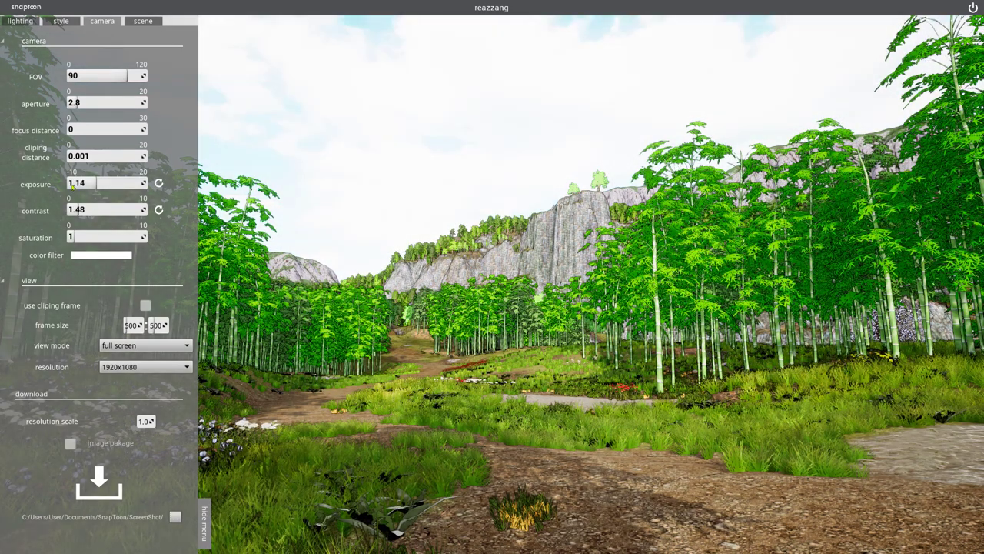
key("w")
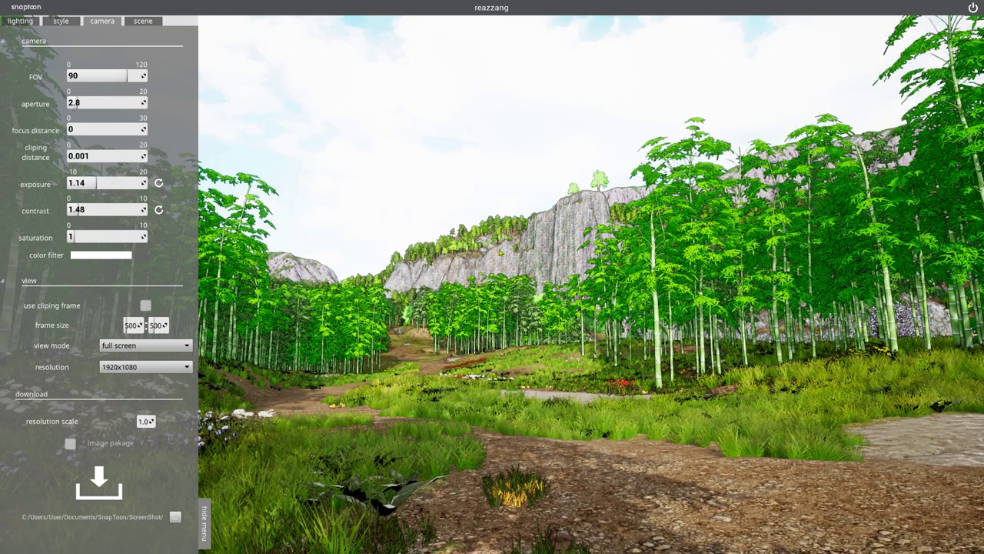
left_click(77, 236)
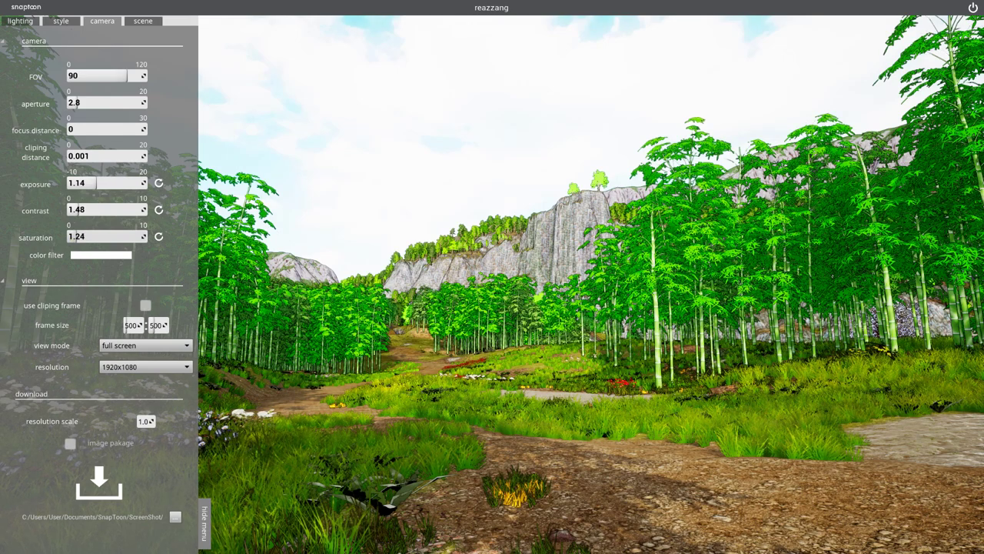
left_click_drag(75, 236, 77, 236)
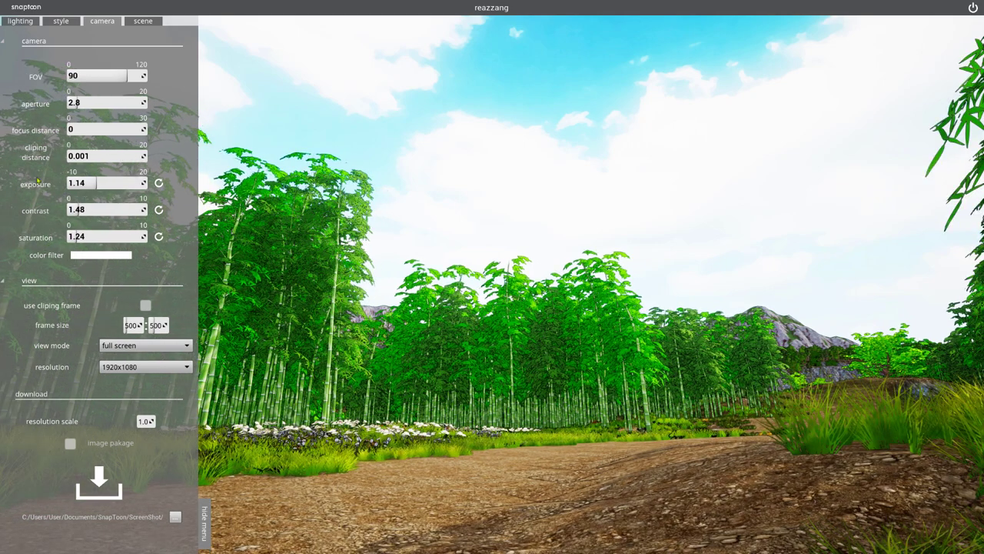
Step: Set the sun power to 10 to brighten the forest
left_click(20, 21)
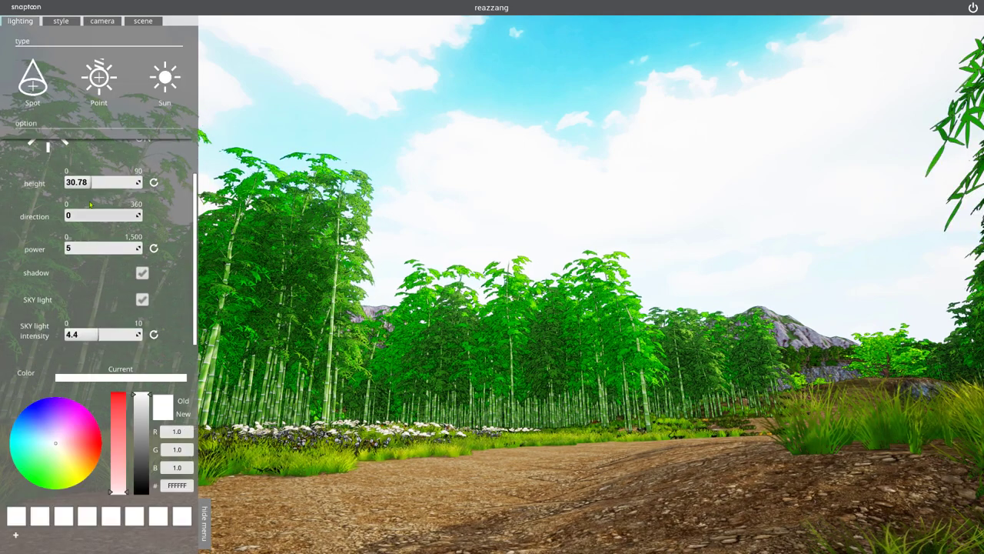
left_click(67, 248)
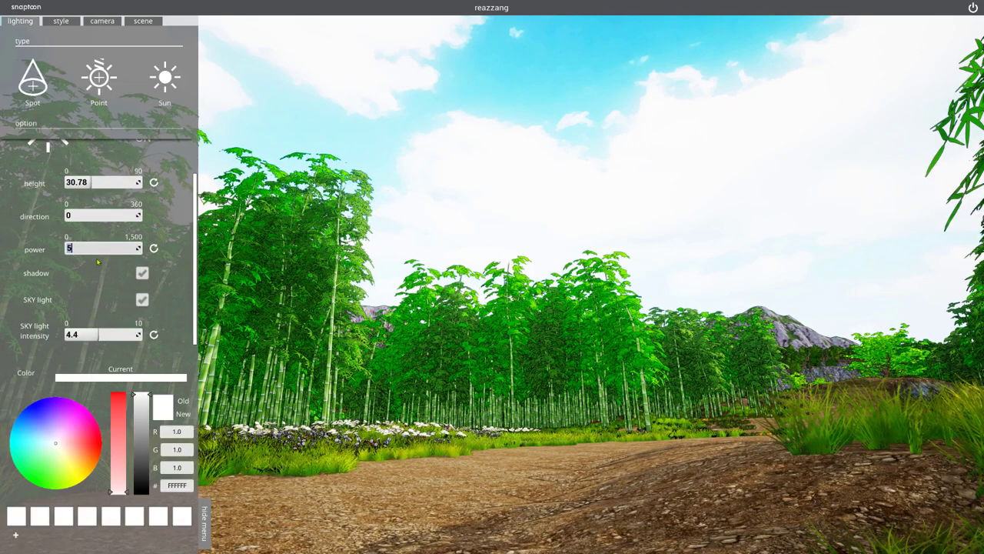
type("10")
key("Return")
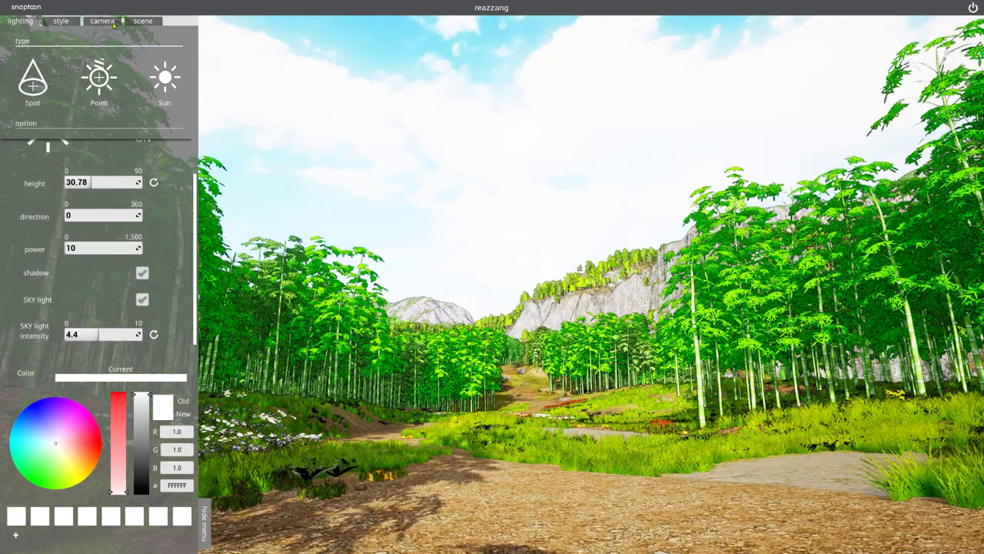
left_click(113, 23)
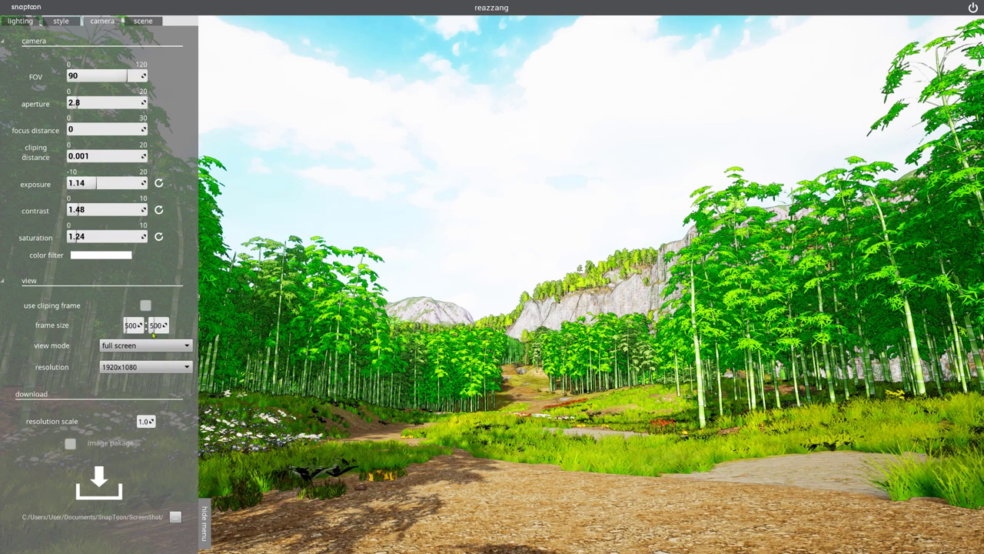
Step: Tint the camera colour filter toward red
left_click(91, 257)
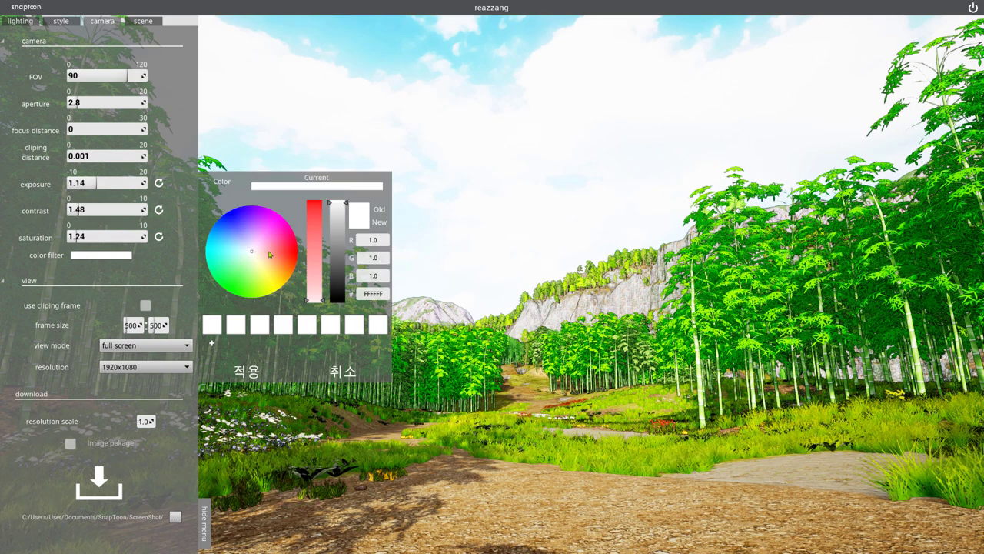
mouse_move(258, 235)
left_mouse_down()
mouse_move(289, 267)
mouse_move(276, 257)
mouse_move(281, 243)
mouse_move(260, 266)
mouse_move(265, 223)
mouse_move(270, 271)
mouse_move(253, 259)
left_mouse_up()
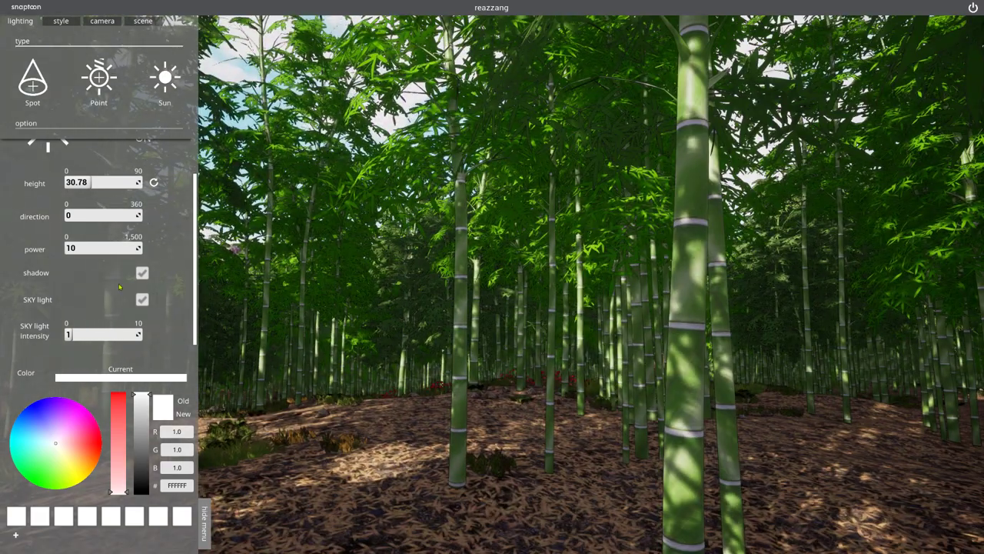
Step: Enable the ColoredAO style effect, using cyan at strength 0.4
left_click(61, 20)
scroll(158, 155, "down", 1)
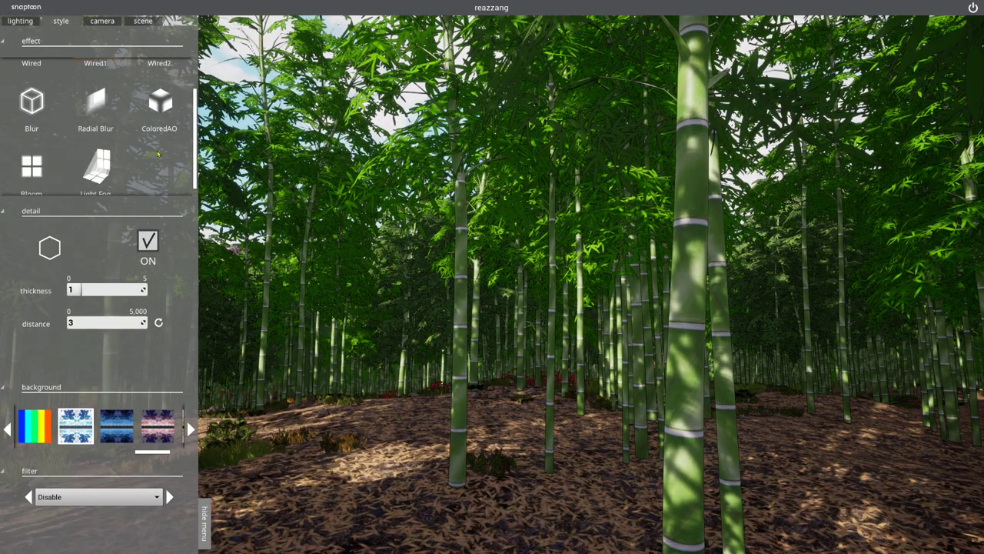
left_click(160, 106)
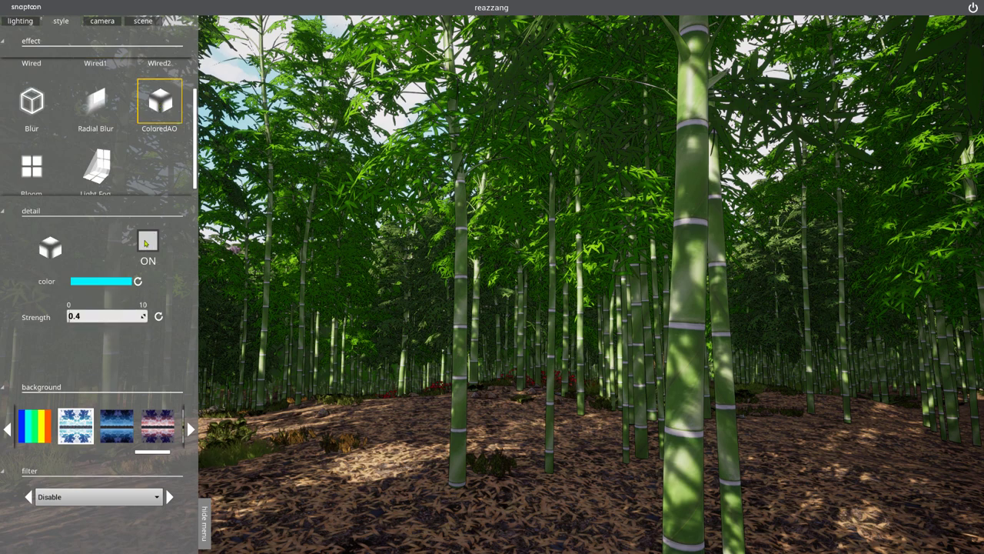
left_click(146, 242)
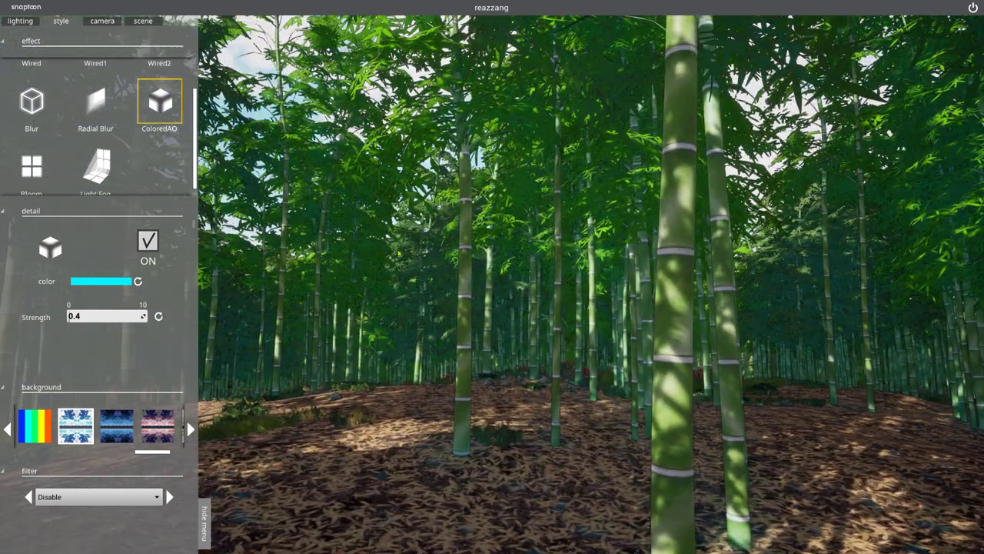
Step: Change the ColoredAO colour to a darkened warm orange (C85732) and apply it
left_click(118, 282)
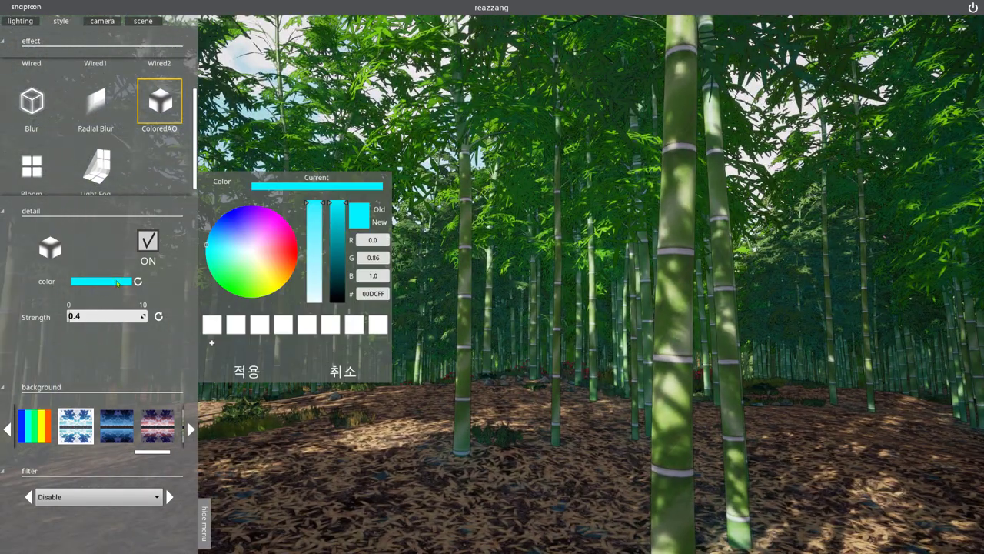
left_click(288, 259)
mouse_move(286, 239)
left_mouse_down()
mouse_move(282, 229)
mouse_move(286, 272)
mouse_move(290, 235)
mouse_move(299, 257)
left_mouse_up()
mouse_move(266, 226)
left_mouse_down()
mouse_move(287, 249)
mouse_move(268, 245)
mouse_move(288, 273)
left_mouse_up()
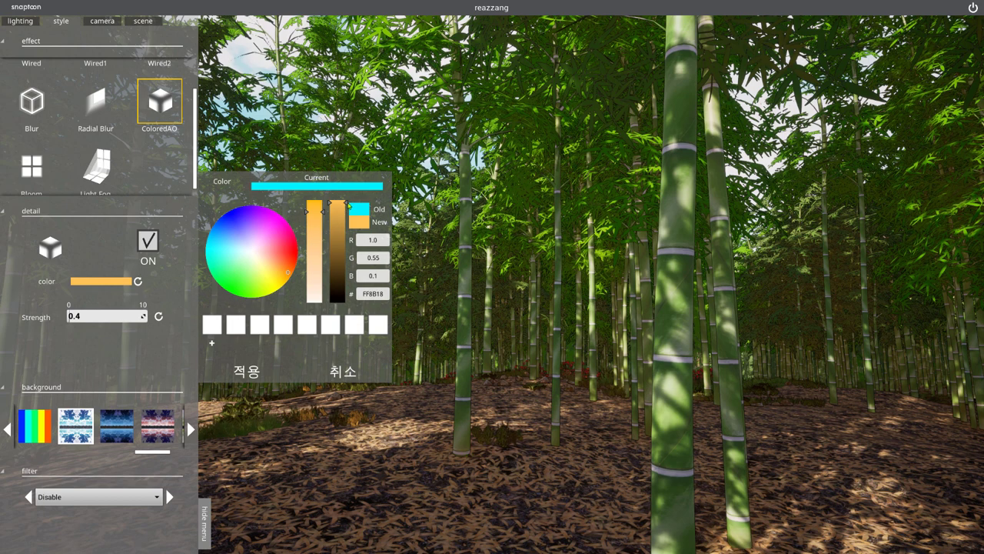
left_click_drag(343, 228, 347, 221)
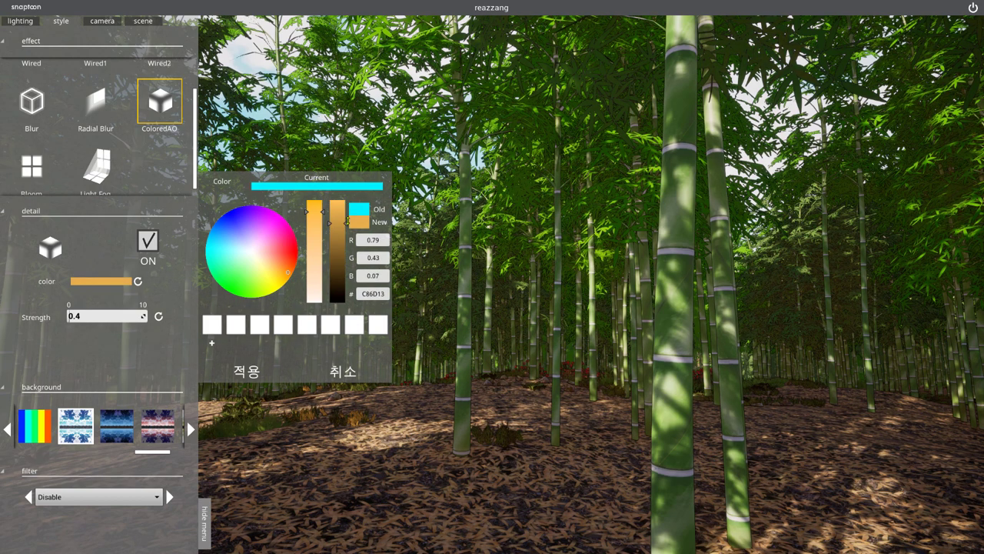
mouse_move(298, 262)
left_mouse_down()
mouse_move(270, 275)
mouse_move(287, 259)
left_mouse_up()
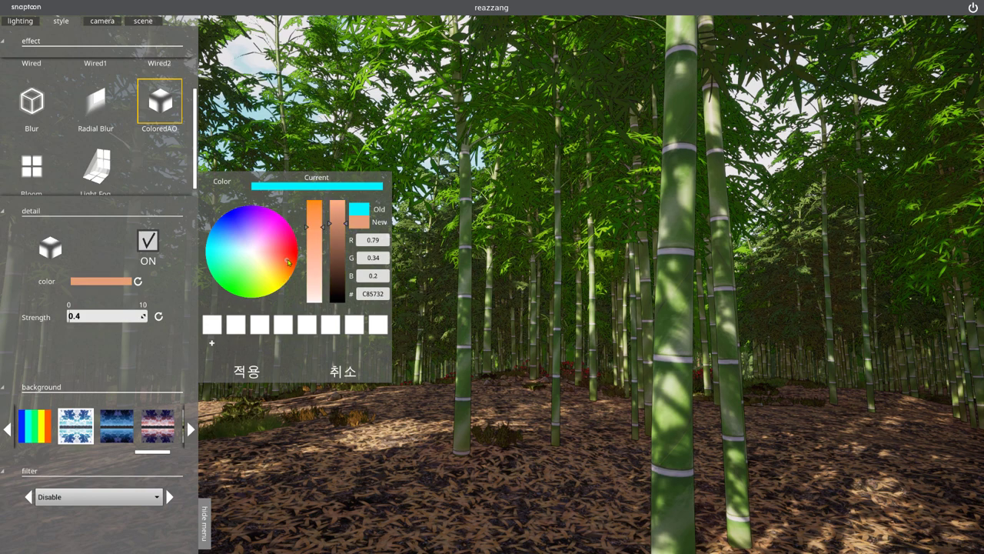
left_click(246, 371)
type("0.5")
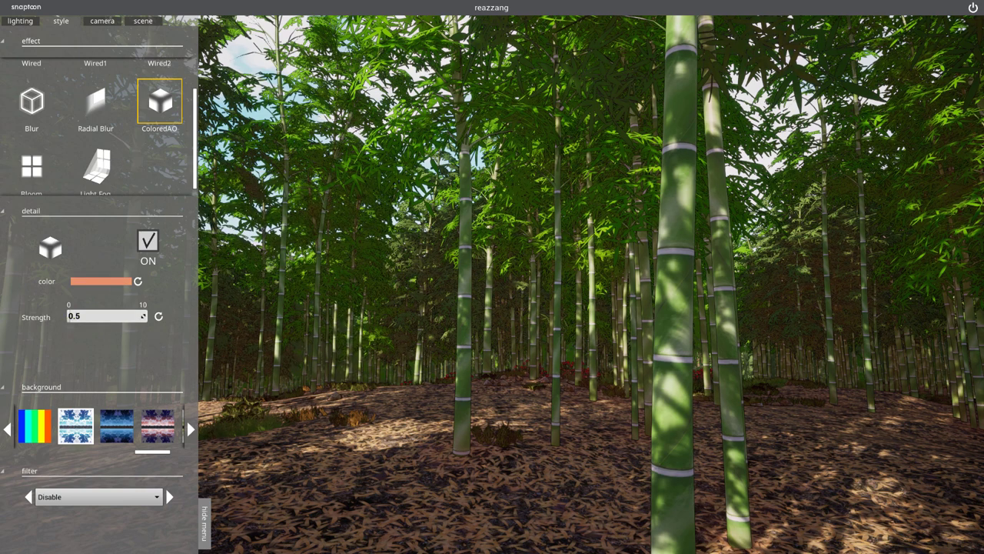
Step: Try a series of ColoredAO strength values, ending at 2.6
type("1.32.3")
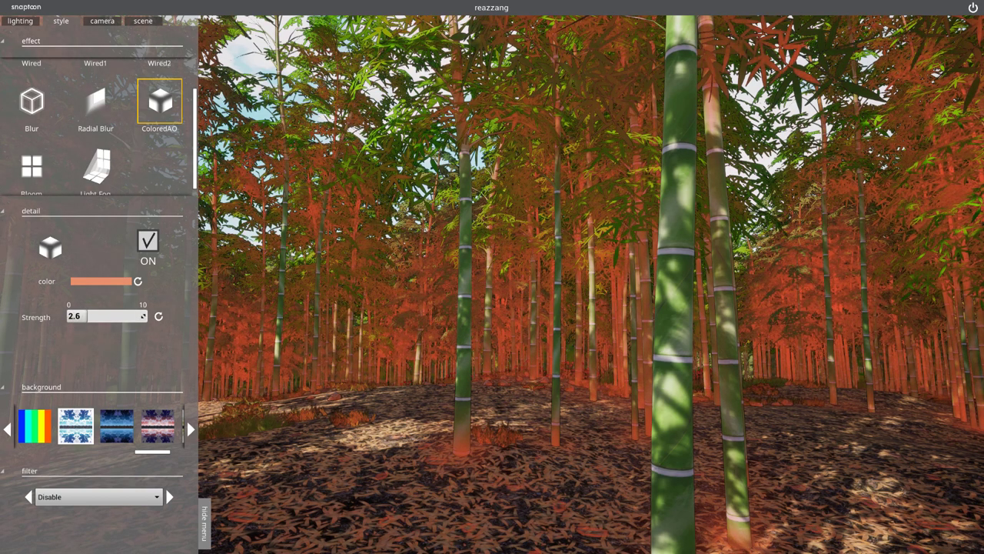
type("1.8")
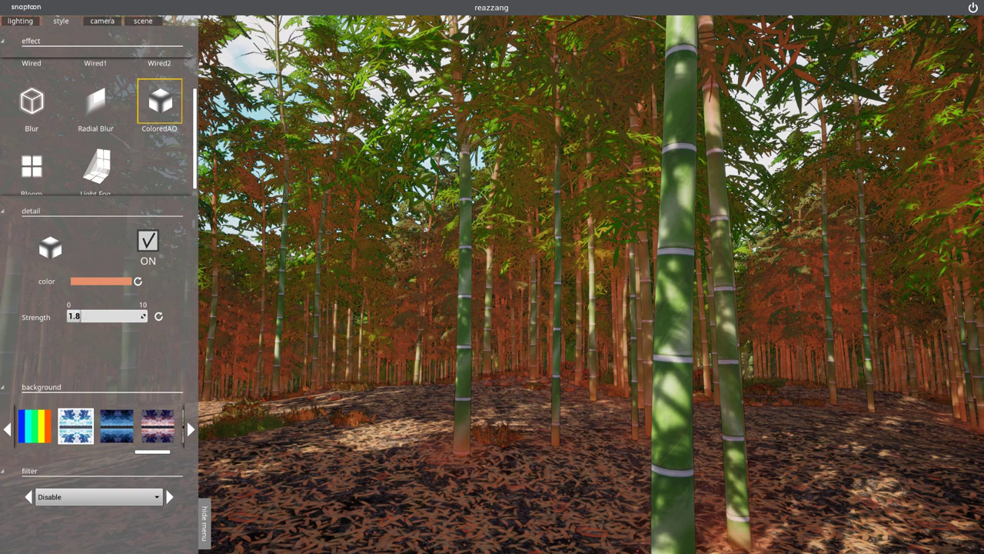
type("4.5")
type("8.1")
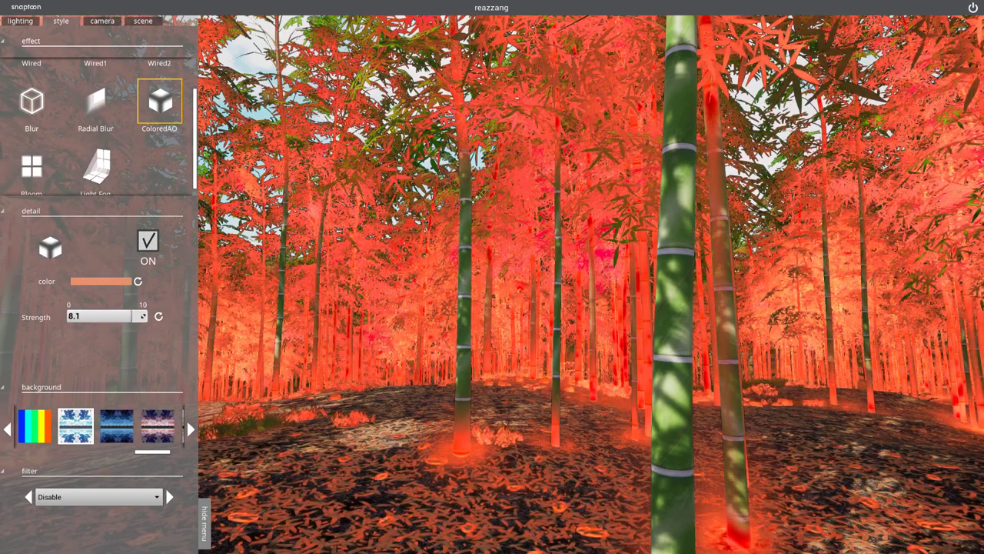
type("4.9")
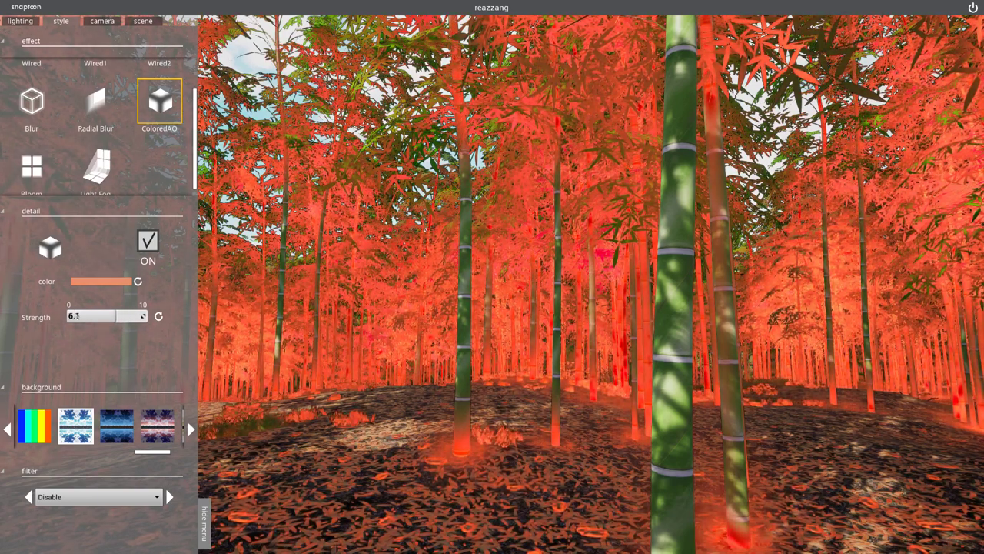
type("1.3")
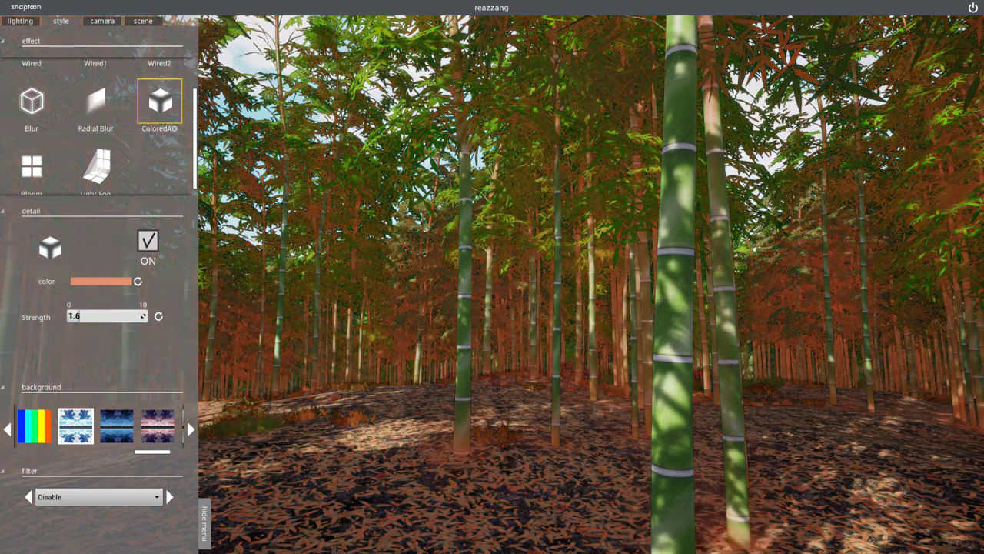